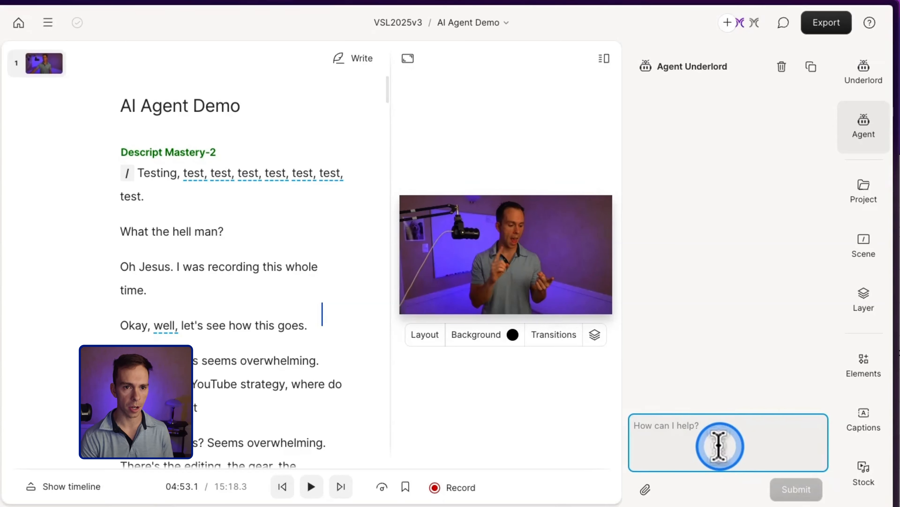
# - Send the agent the prompt "Edit this video for content. Remove gaps, filler words and retakes"
pyautogui.write('Edit this video for content. Remove gaps, filler words and retakes')
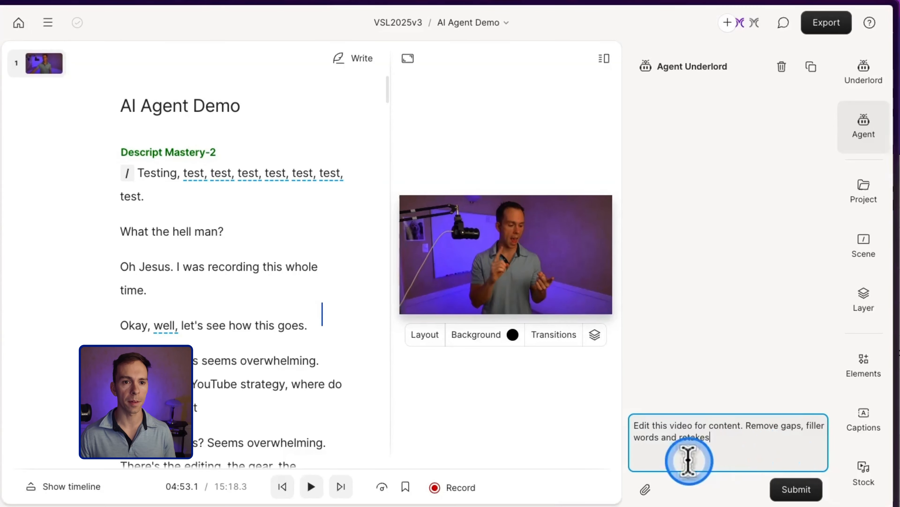
pyautogui.click(800, 489)
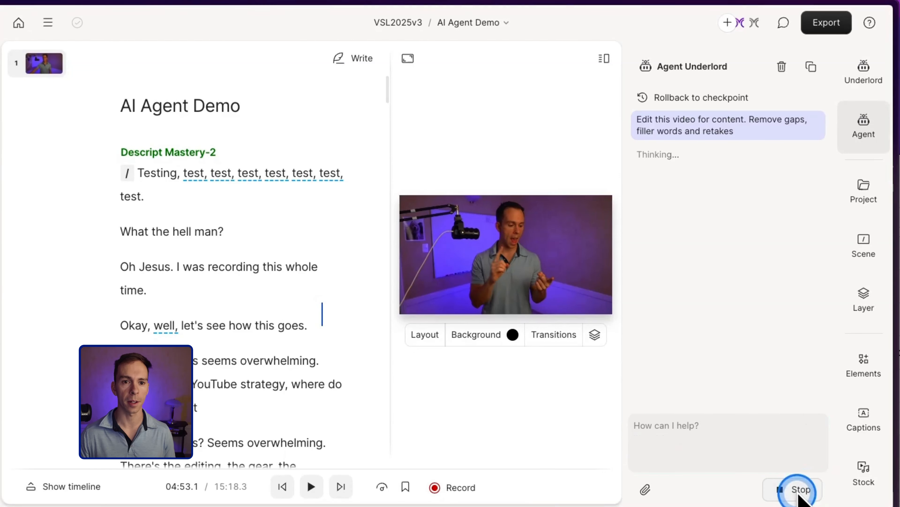
# - Read the agent's summary of its content edits, covering gaps, filler words, retakes and recording chatter
pyautogui.click(766, 237)
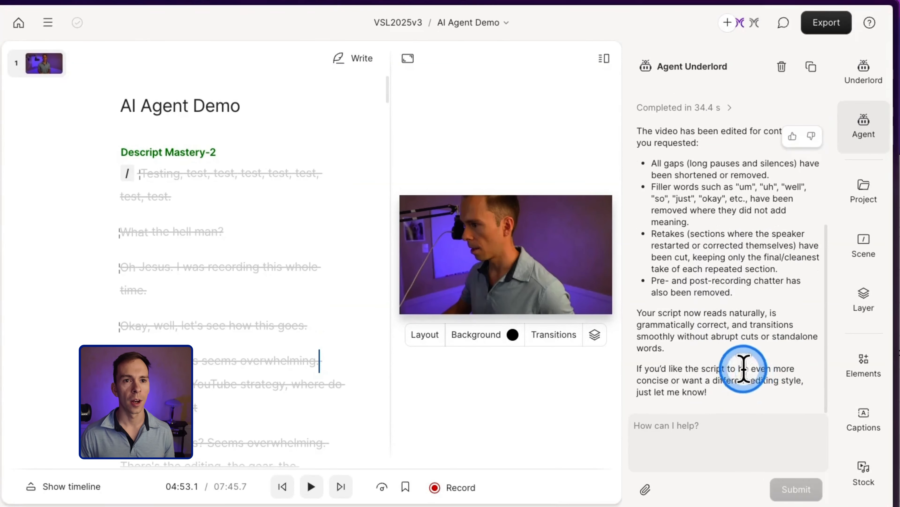
pyautogui.scroll(1, 731, 334)
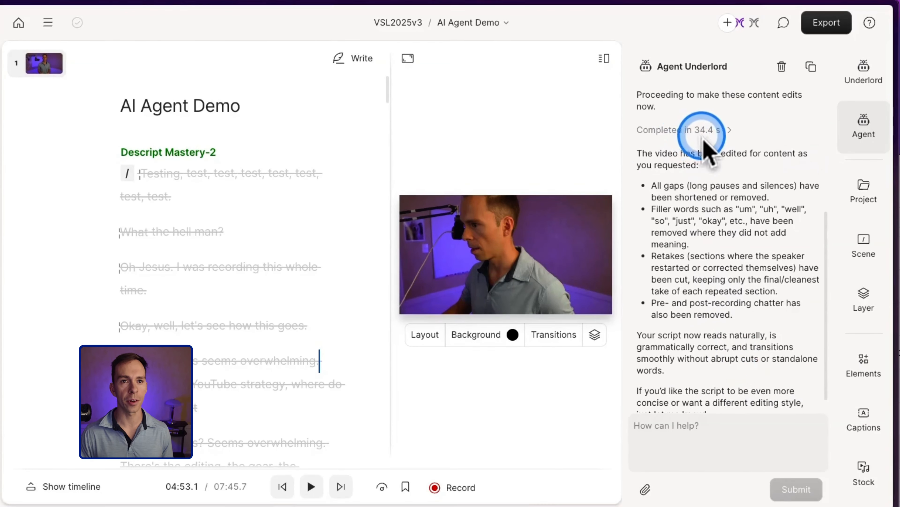
pyautogui.scroll(-1, 723, 227)
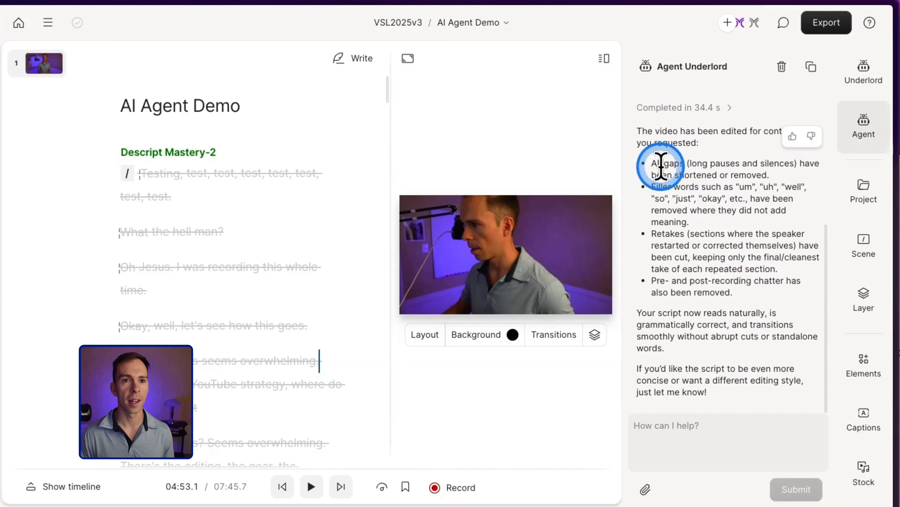
pyautogui.moveTo(657, 165); pyautogui.dragTo(800, 185)
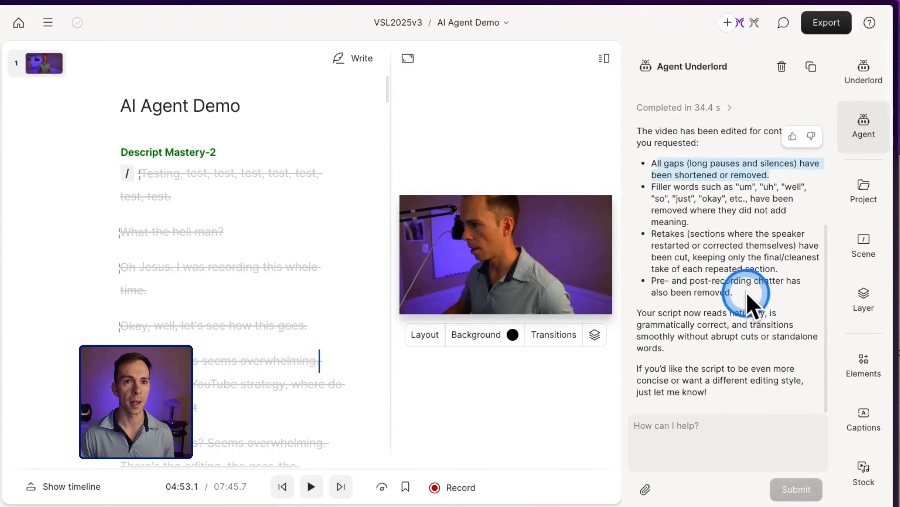
pyautogui.moveTo(661, 192); pyautogui.dragTo(741, 227)
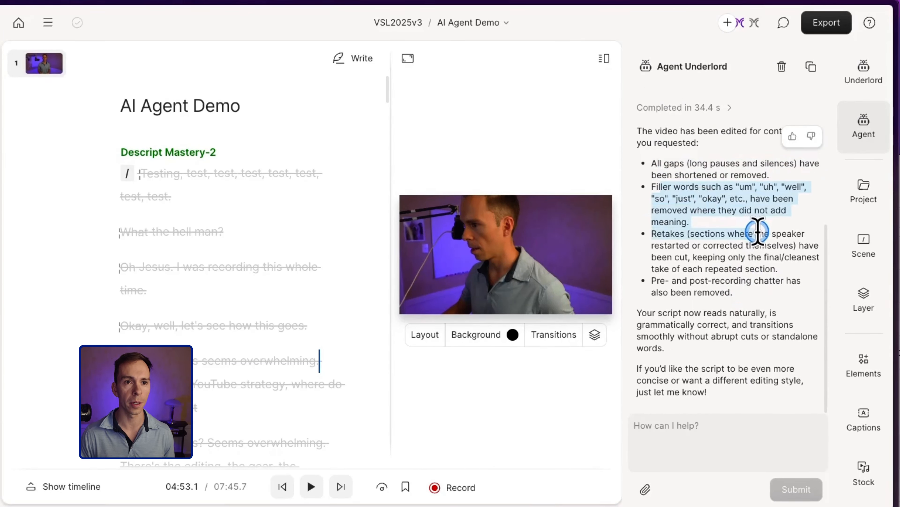
pyautogui.moveTo(665, 233); pyautogui.dragTo(773, 268)
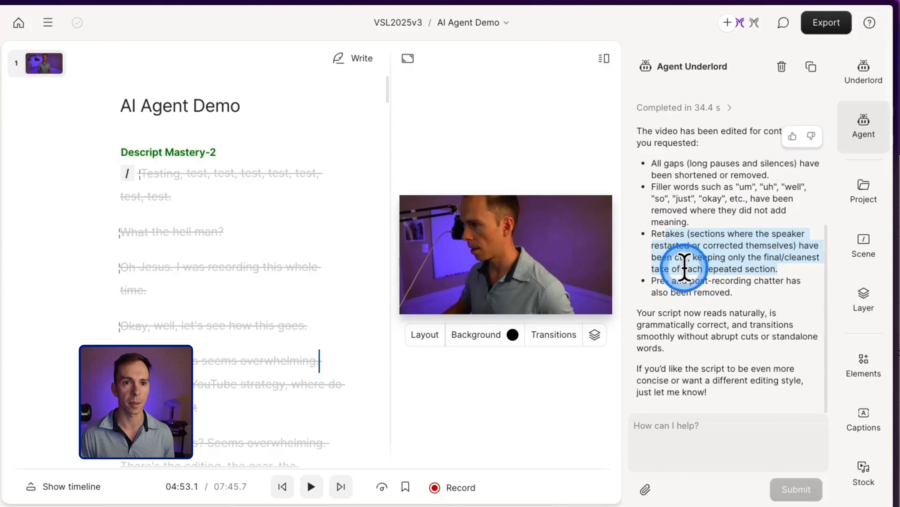
pyautogui.moveTo(660, 280); pyautogui.dragTo(741, 293)
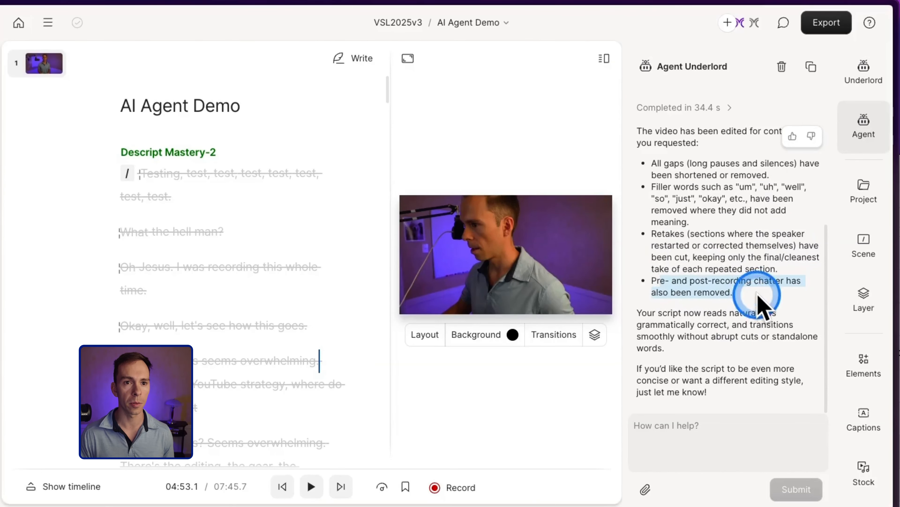
pyautogui.click(764, 300)
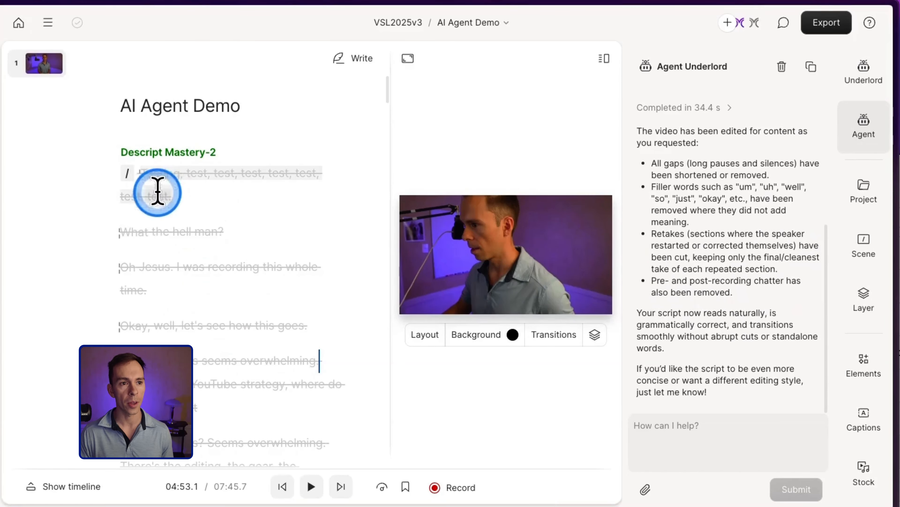
# - Review the edited transcript, comparing the struck-through retakes with the kept takes of the intro and the YouTube channel passage
pyautogui.scroll(-10, 217, 369)
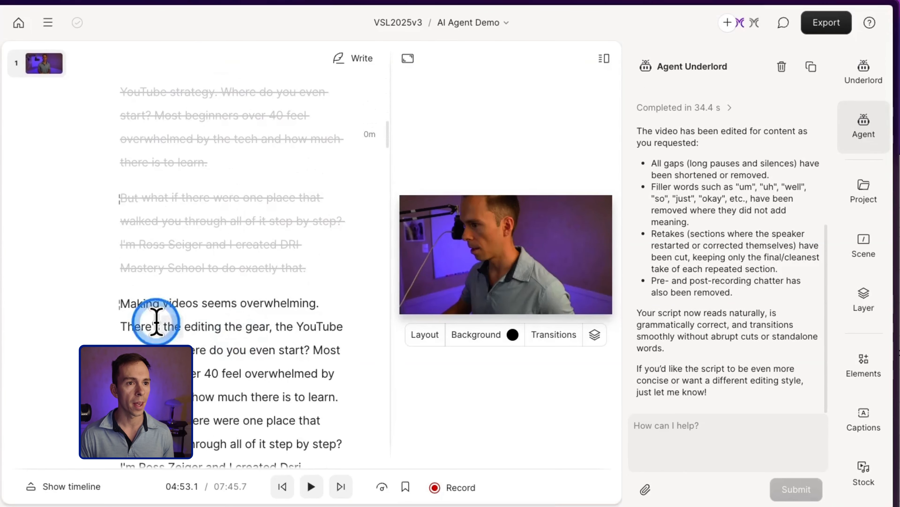
pyautogui.click(131, 303)
pyautogui.moveTo(138, 304); pyautogui.dragTo(215, 374)
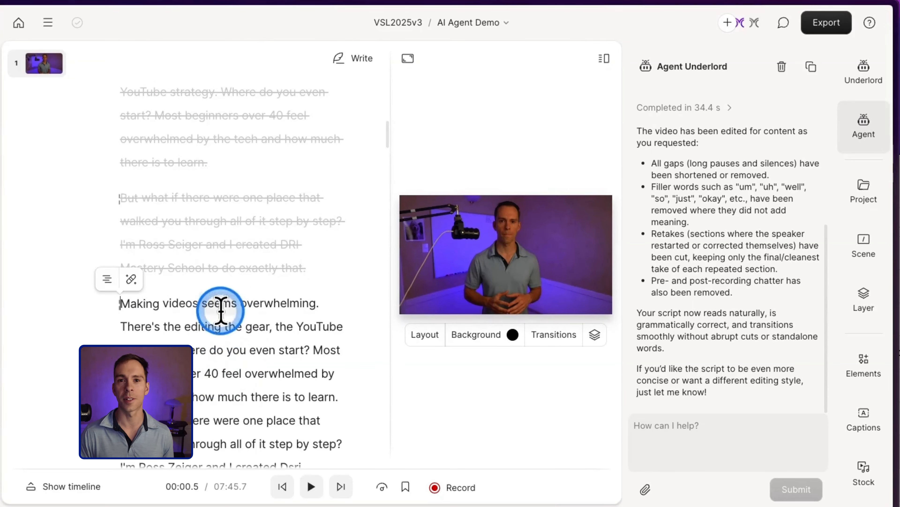
pyautogui.scroll(-10, 209, 337)
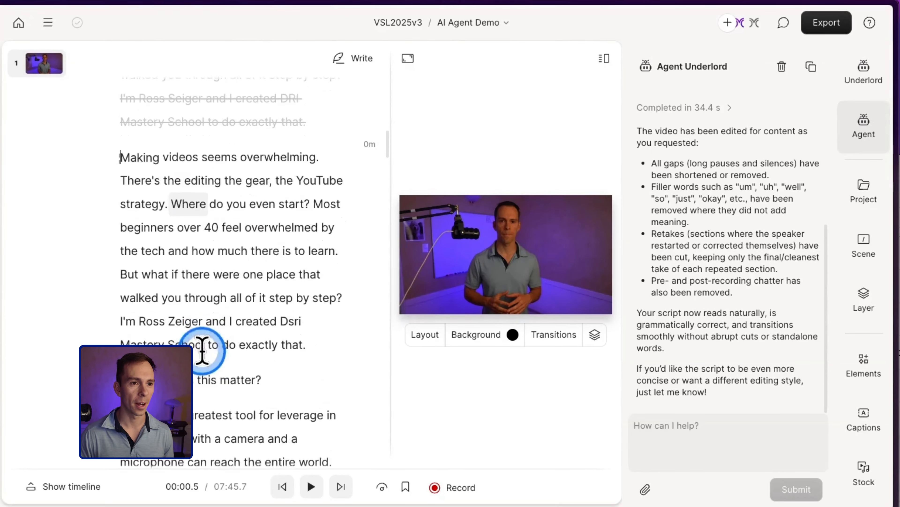
pyautogui.click(121, 375)
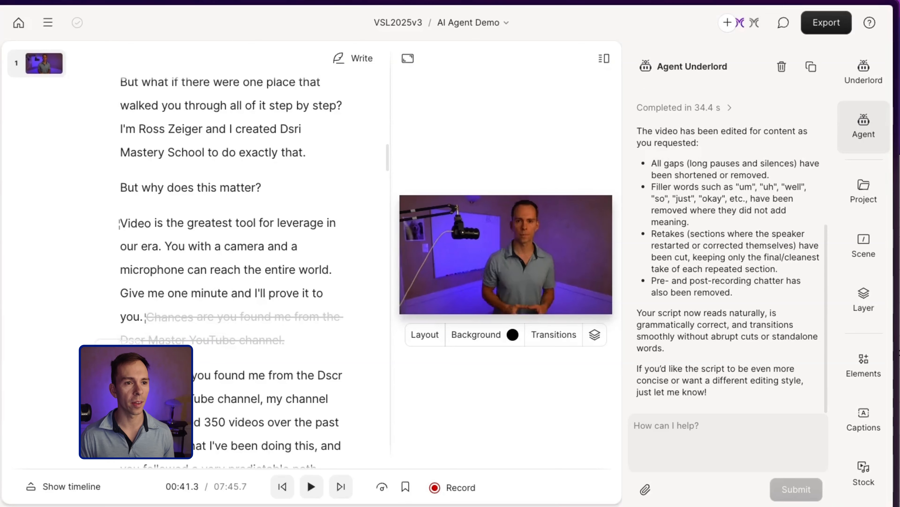
pyautogui.moveTo(321, 385); pyautogui.dragTo(255, 401)
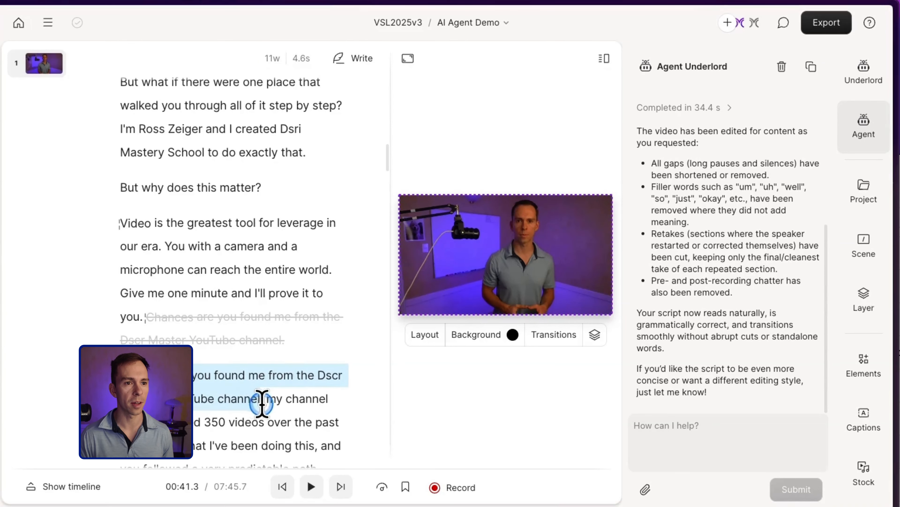
pyautogui.moveTo(156, 315); pyautogui.dragTo(325, 354)
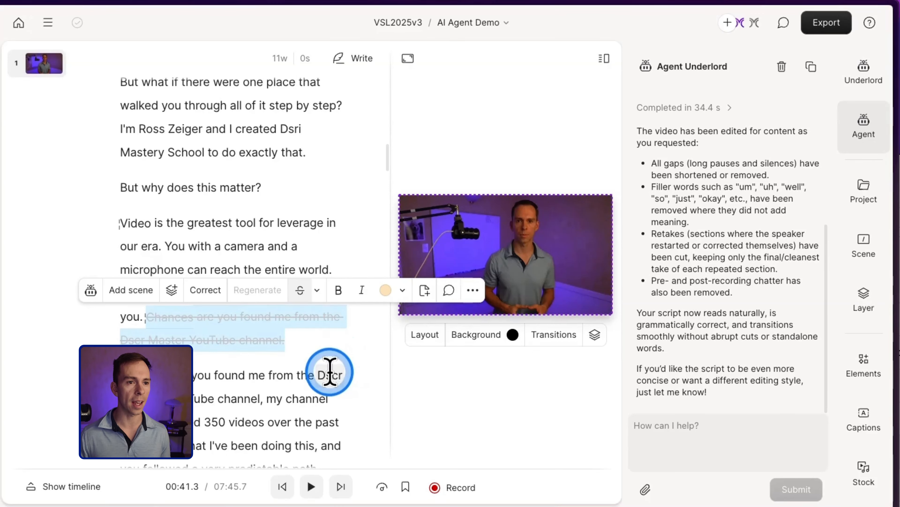
pyautogui.scroll(-6, 326, 373)
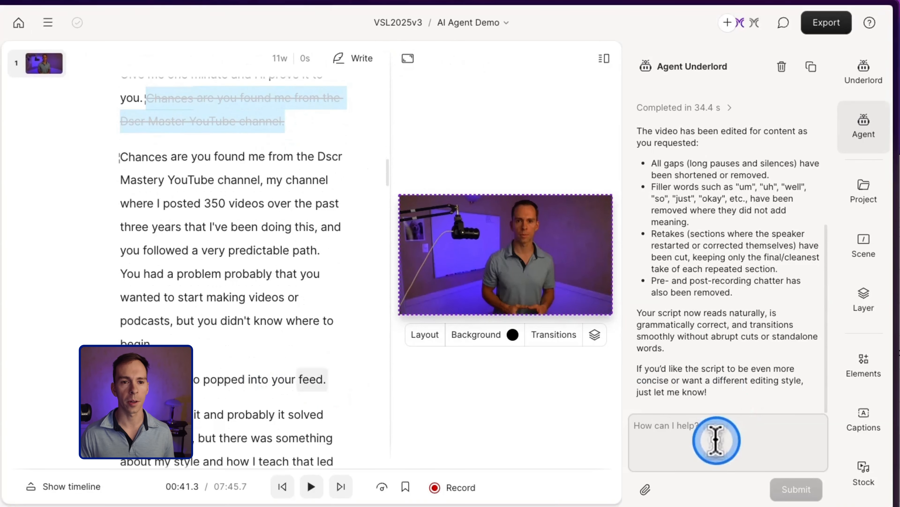
# - Ask the agent to "Add text titles to this video where it makes sense and would add to the clarity of the message"
pyautogui.click(710, 435)
pyautogui.write('Add text titles to this video where it makes sense and would add to the clarity of the message')
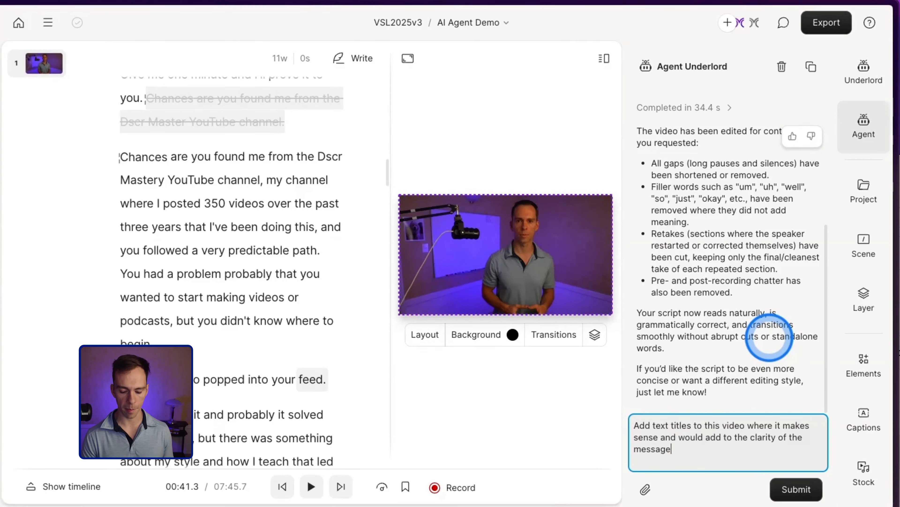
pyautogui.press('Return')
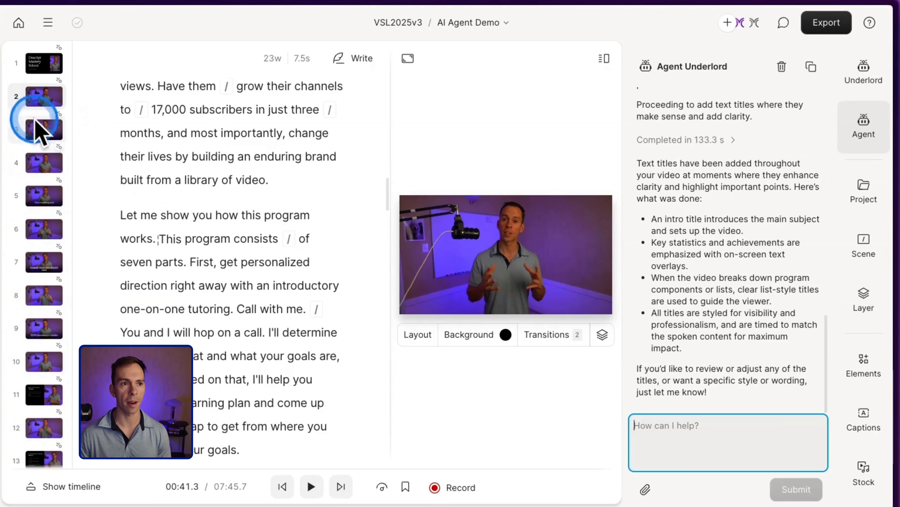
# - Inspect the text titles added to scenes 1, 3, 5, 7 and 11 and look through the remaining scenes
pyautogui.click(46, 74)
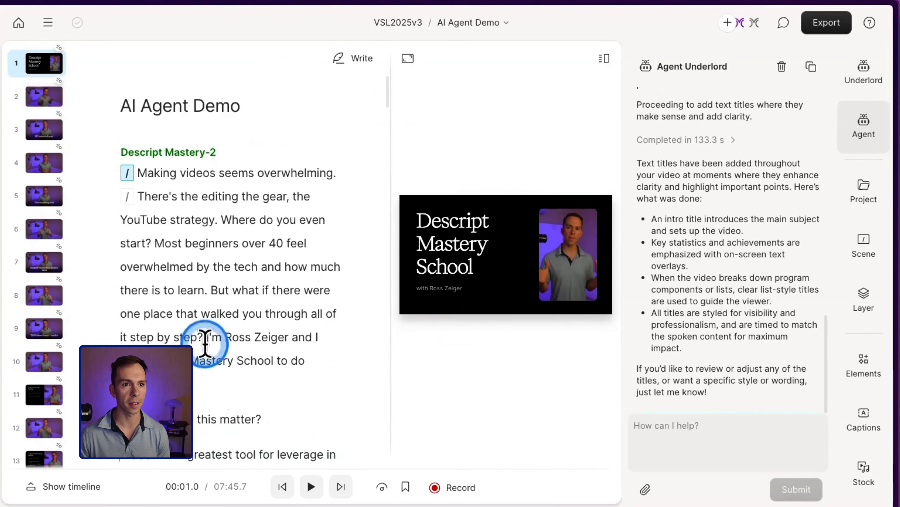
pyautogui.click(457, 273)
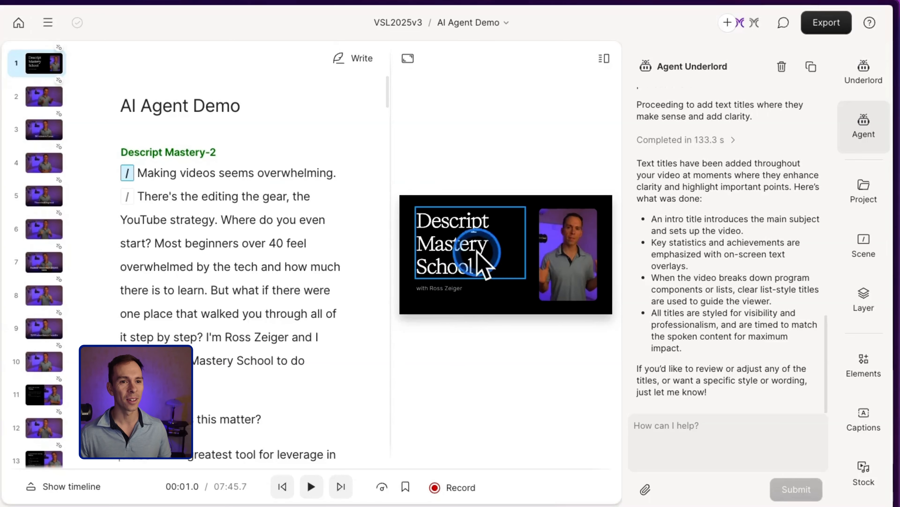
pyautogui.click(45, 124)
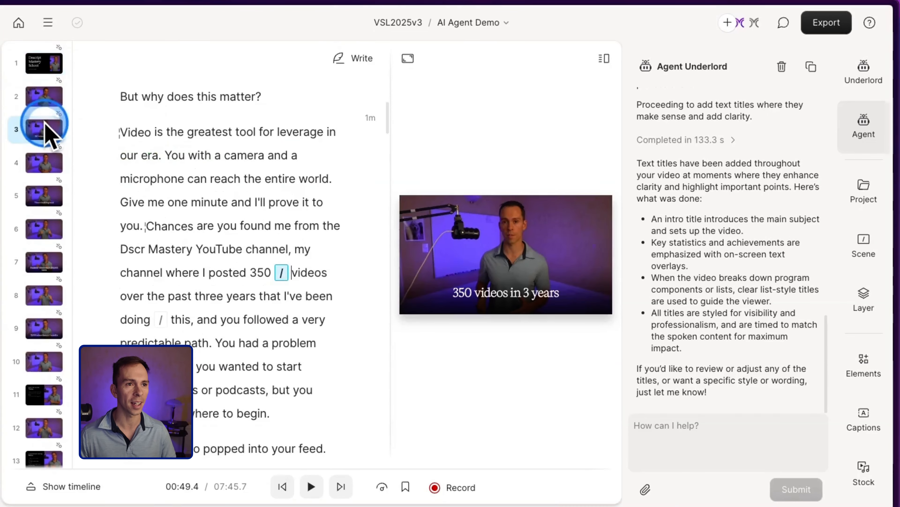
pyautogui.click(49, 199)
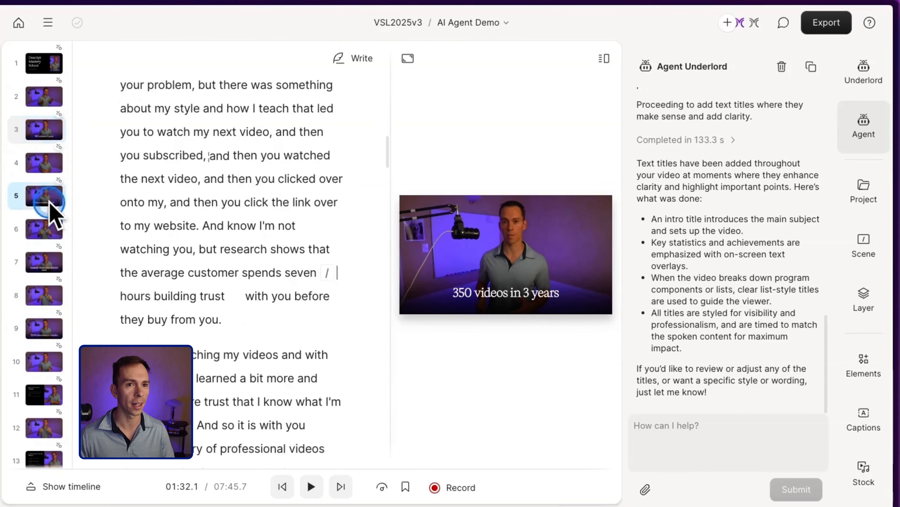
pyautogui.click(56, 274)
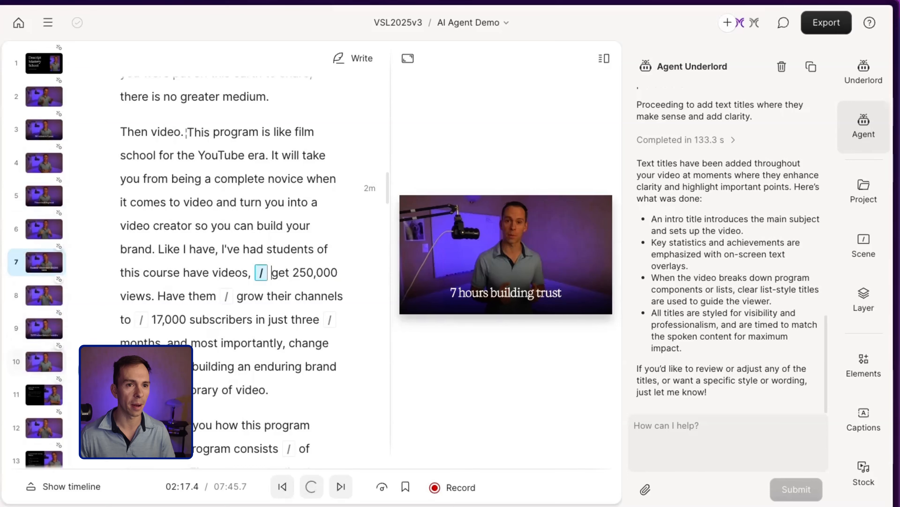
pyautogui.click(505, 298)
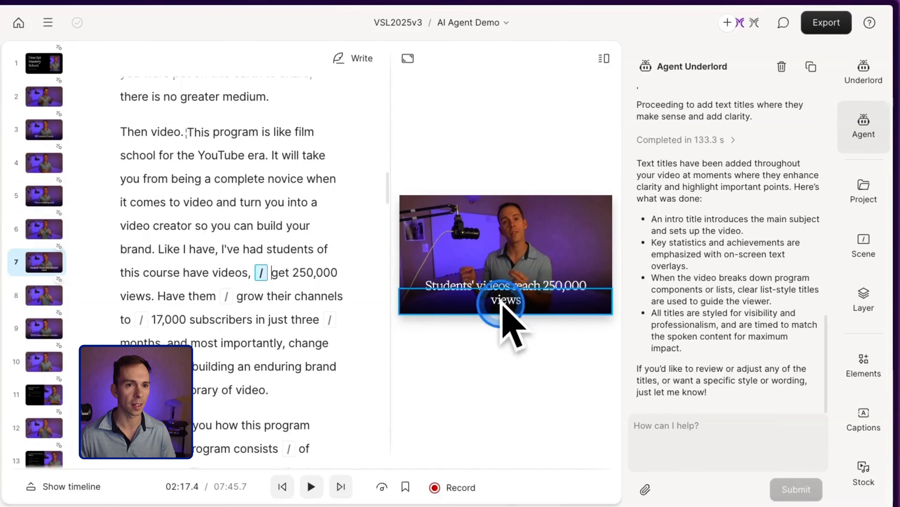
pyautogui.click(45, 394)
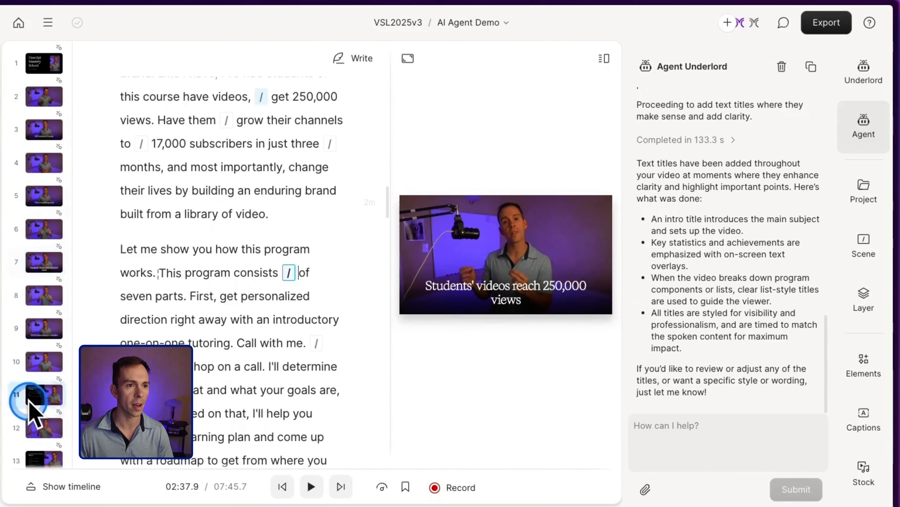
pyautogui.click(448, 192)
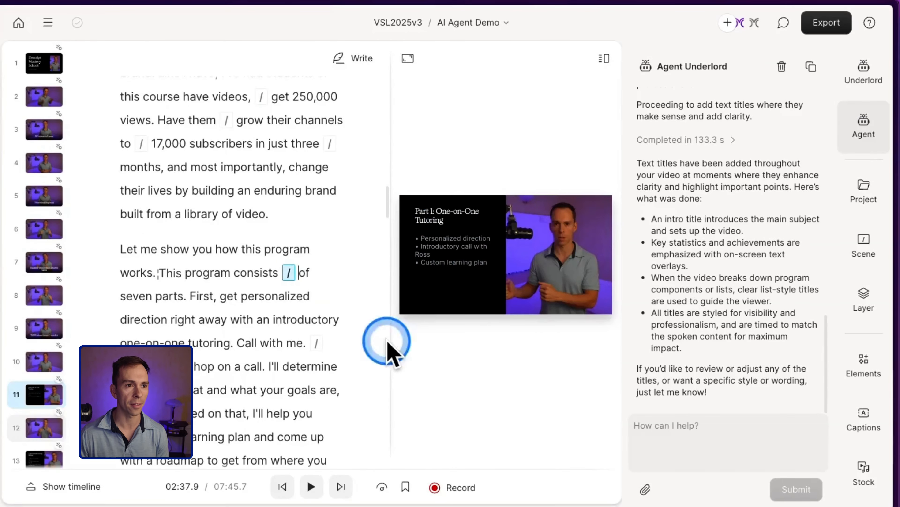
pyautogui.scroll(-6, 38, 376)
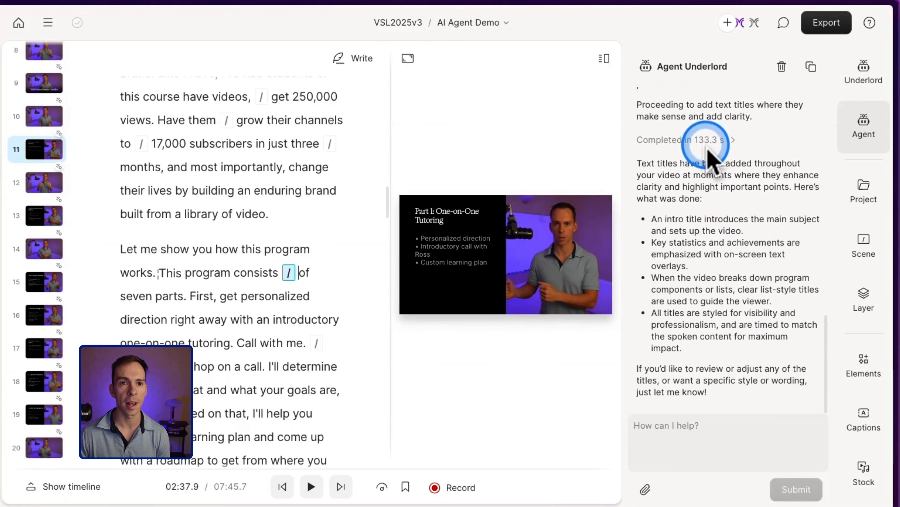
# - Send the agent the prompt "Clean up the audio on this entire video"
pyautogui.click(723, 434)
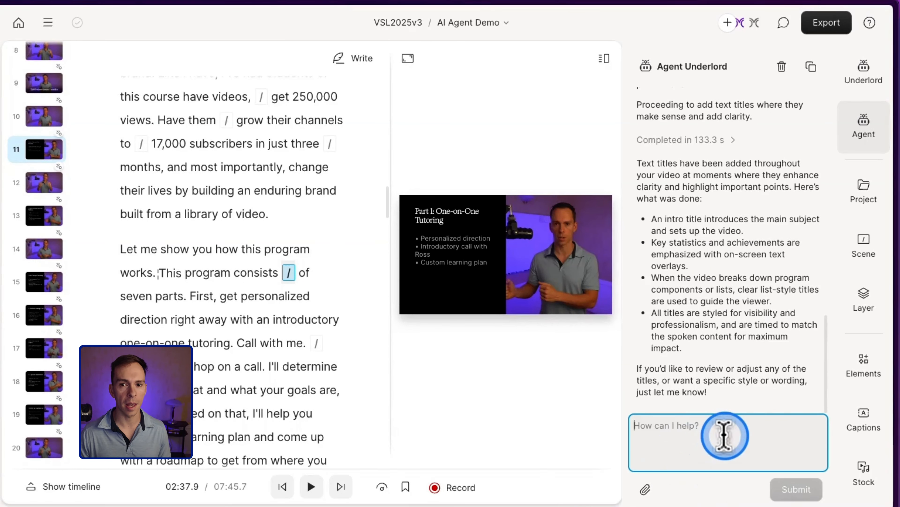
pyautogui.write('Clean up the audio on this entire video')
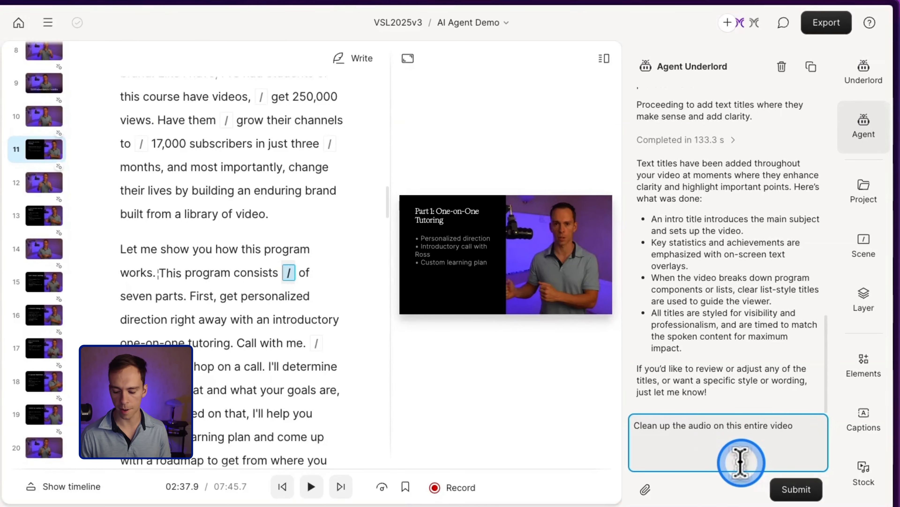
pyautogui.press('Return')
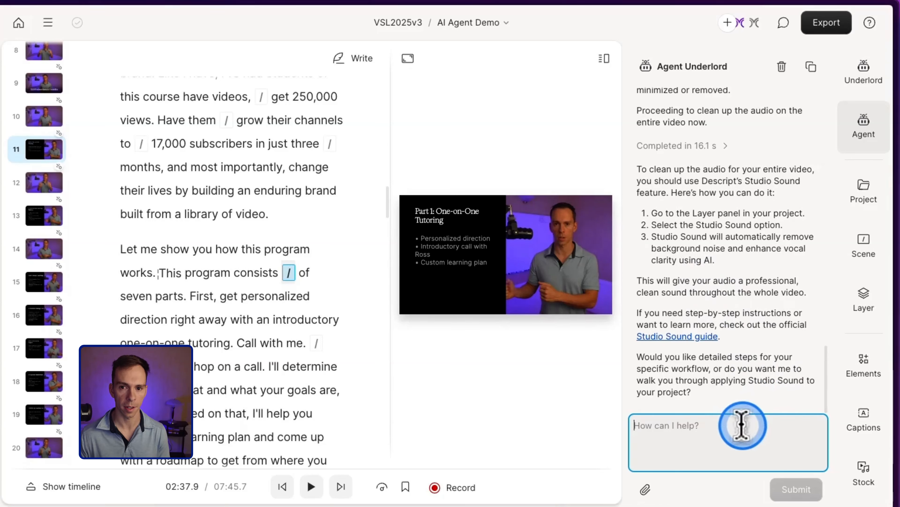
# - Ask the agent to "Add b roll to supplement this video and make it more interesting" and preview the scenes it changes
pyautogui.write('Add b roll to supplement this video and make it more interesting')
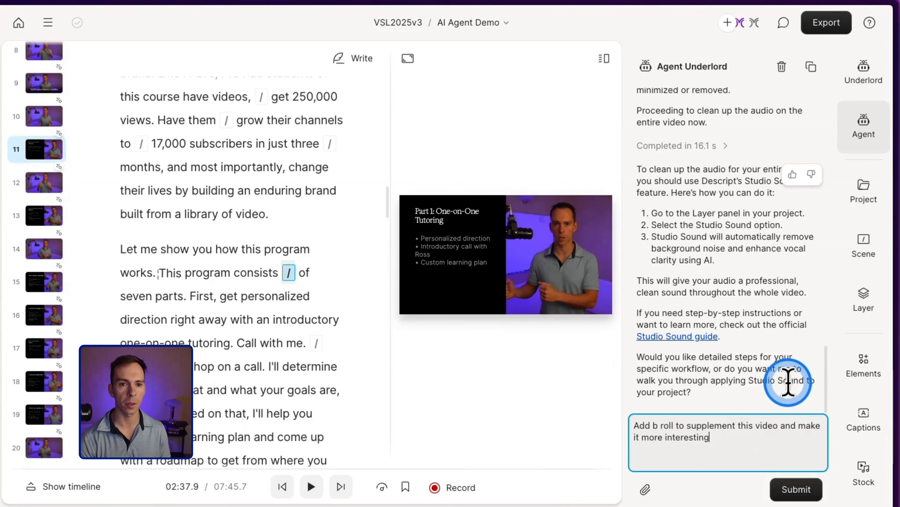
pyautogui.press('Return')
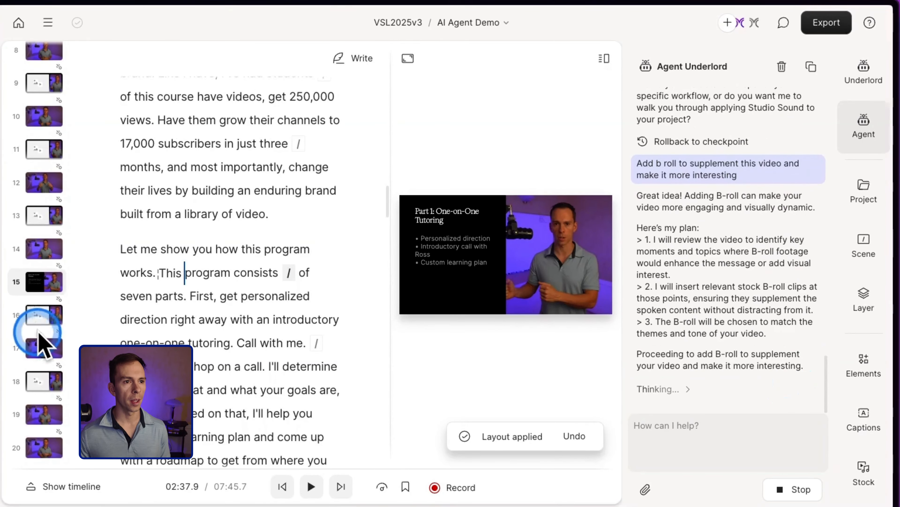
pyautogui.click(38, 321)
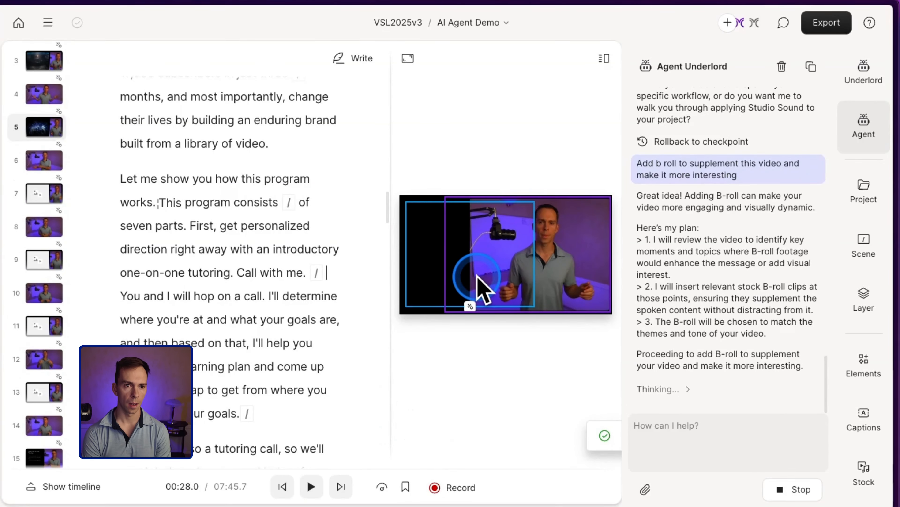
pyautogui.click(45, 200)
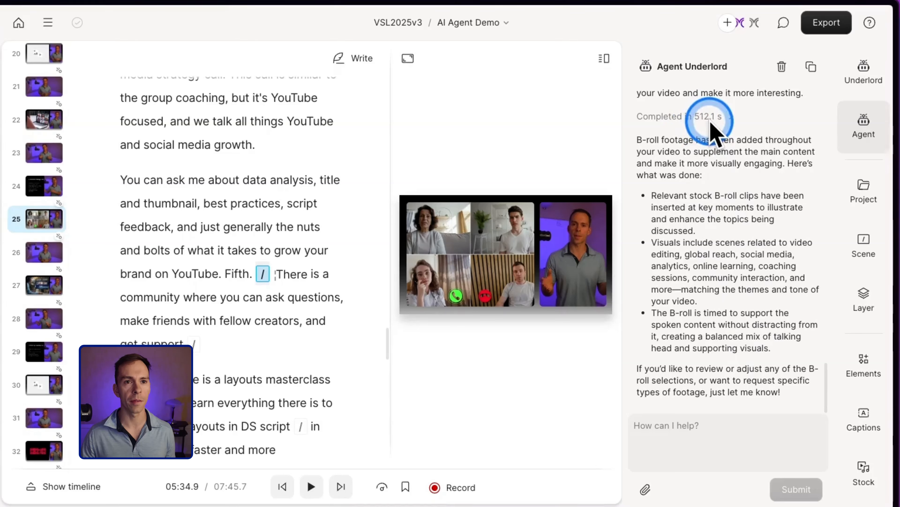
# - Examine the empty media placeholder in scene 30 and the options it offers for adding media
pyautogui.click(47, 387)
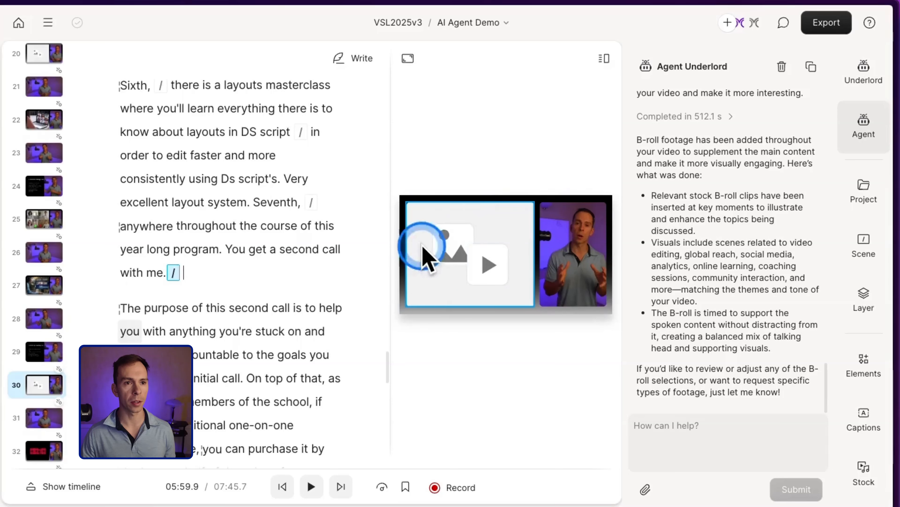
pyautogui.click(462, 263)
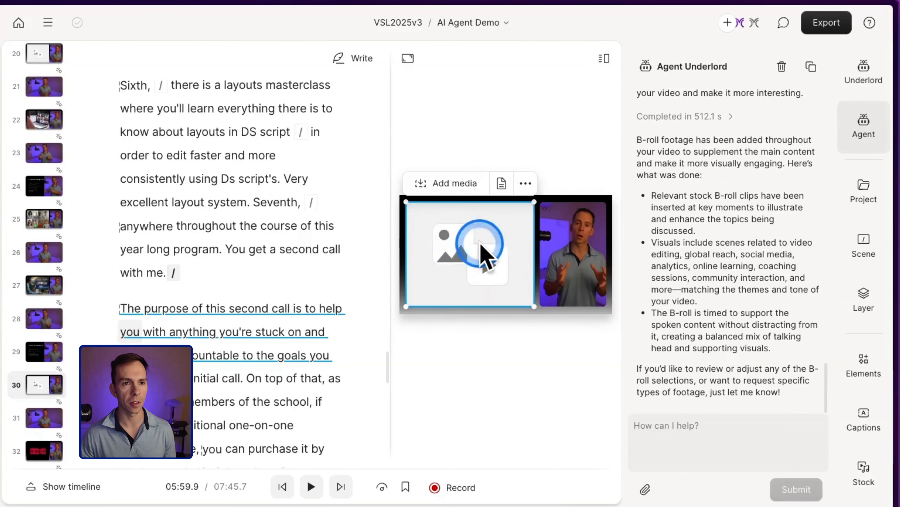
pyautogui.click(442, 184)
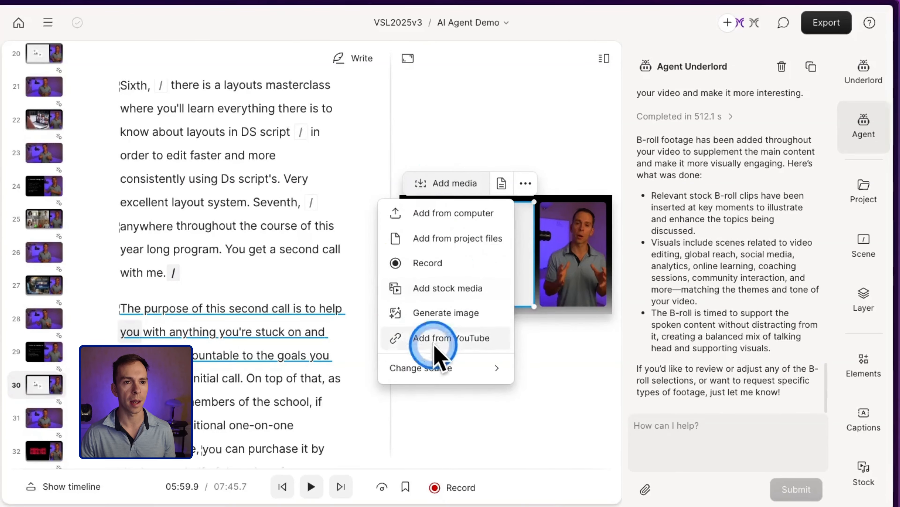
pyautogui.click(548, 378)
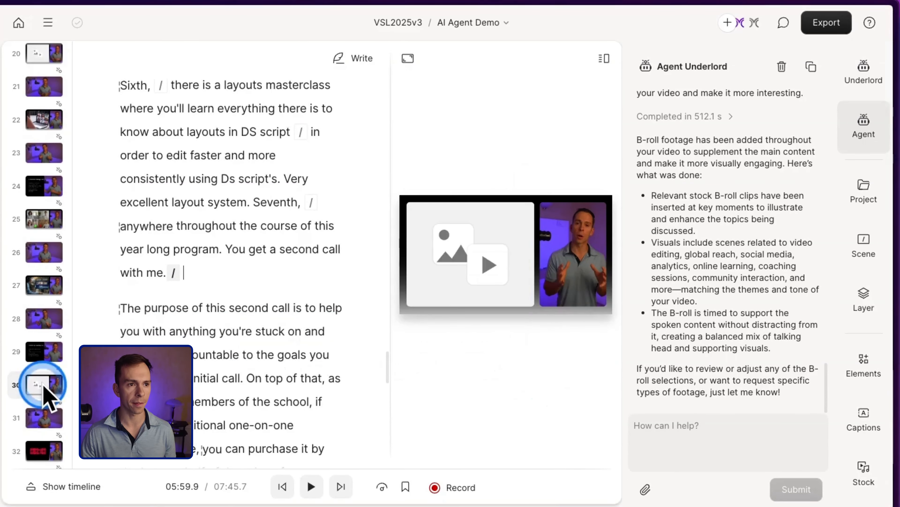
# - Look through the earlier scenes for empty placeholders and review the agent conversation back to the B-roll request
pyautogui.scroll(5, 42, 393)
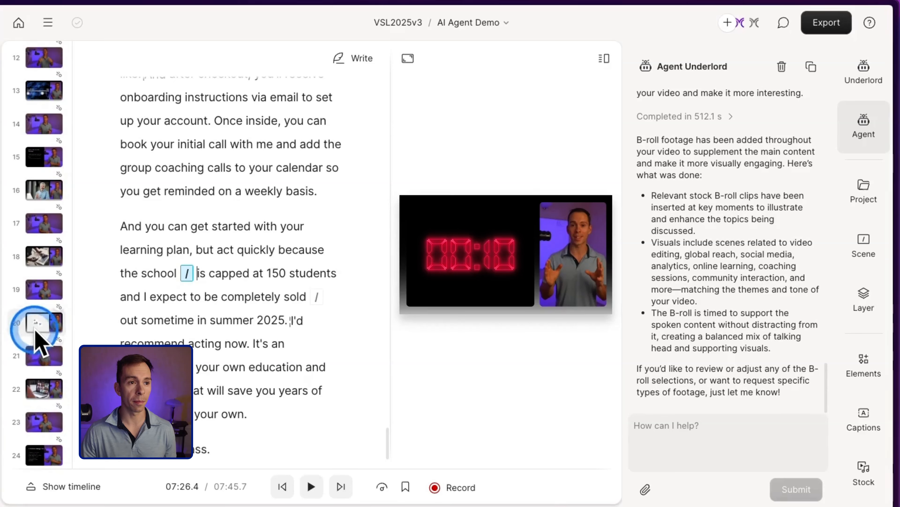
pyautogui.scroll(2, 41, 379)
pyautogui.scroll(3, 44, 391)
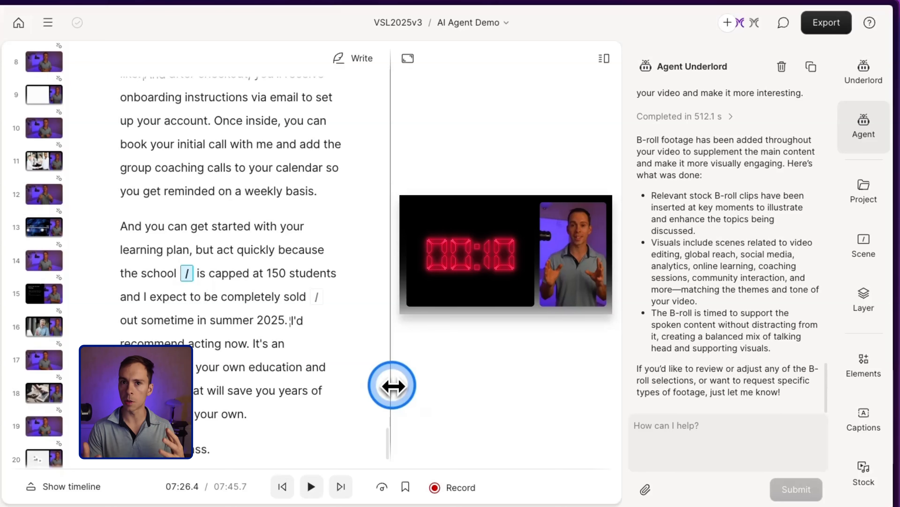
pyautogui.scroll(5, 762, 338)
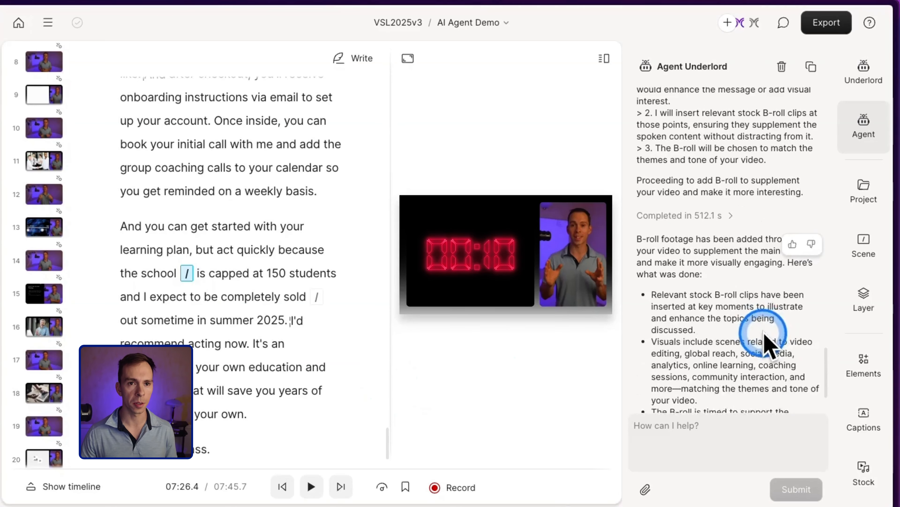
pyautogui.scroll(3, 757, 337)
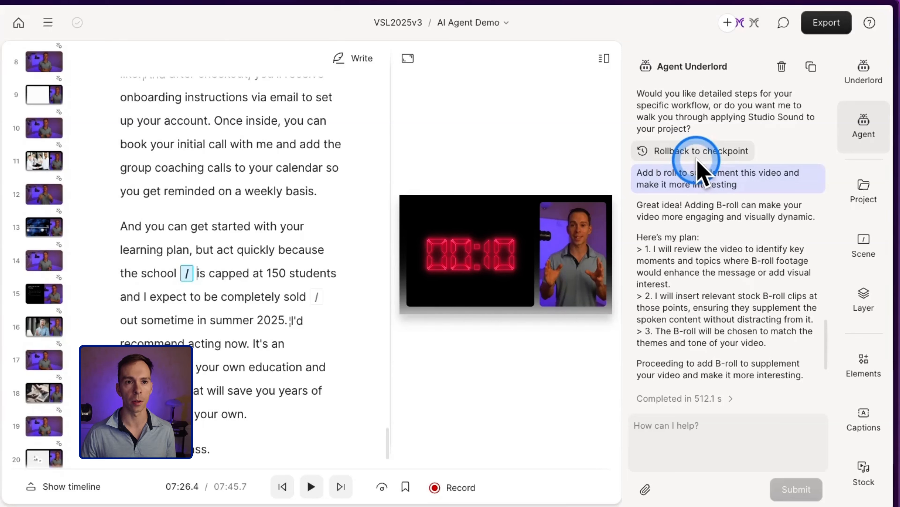
pyautogui.scroll(-8, 703, 352)
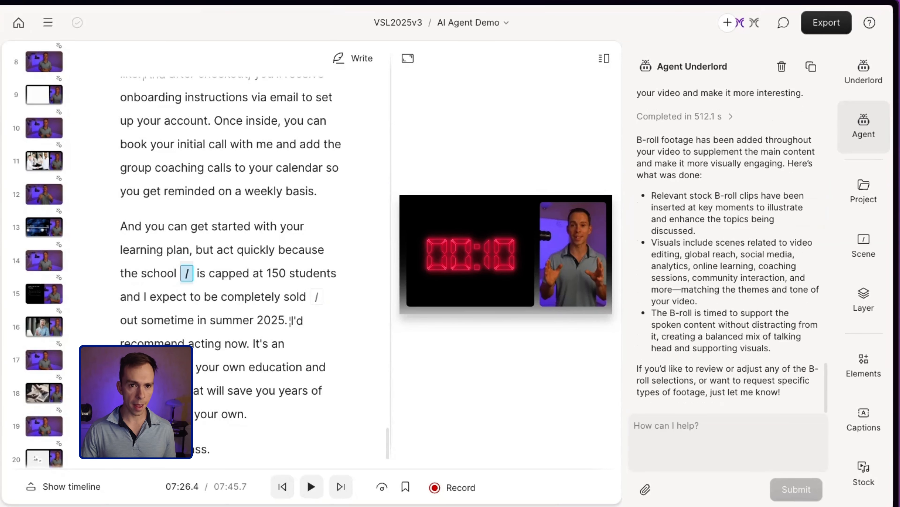
# - Send the agent "Based on the content of the video add a CTA screen at the end" and preview closing scene 34
pyautogui.click(734, 438)
pyautogui.write('Based on the content of the video add a CTA screen at the end')
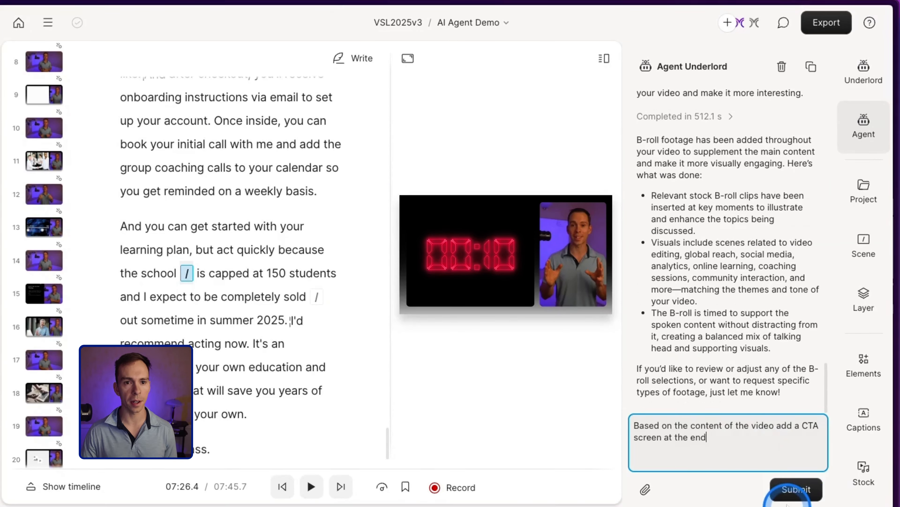
pyautogui.click(794, 489)
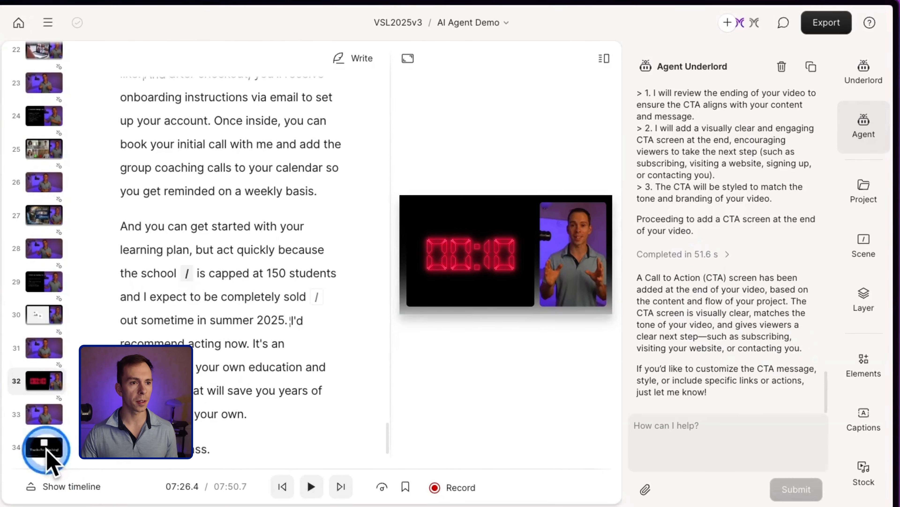
pyautogui.click(44, 448)
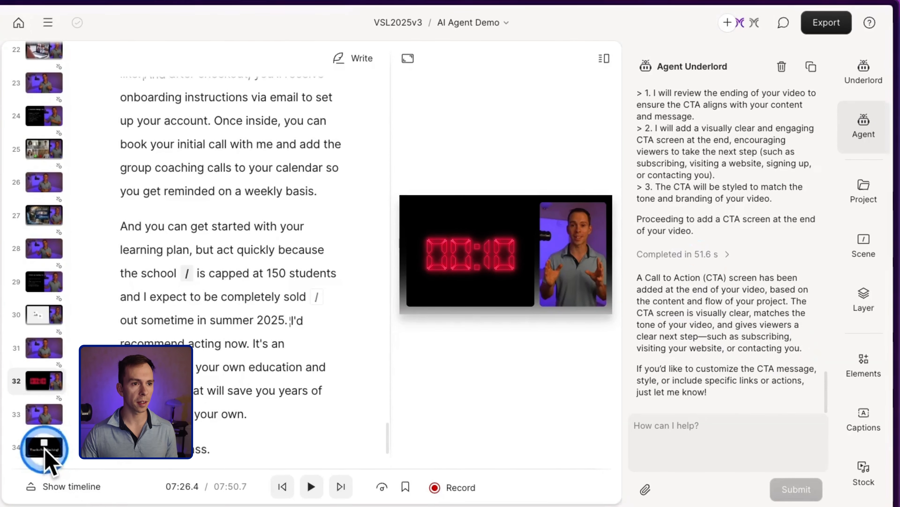
pyautogui.click(238, 383)
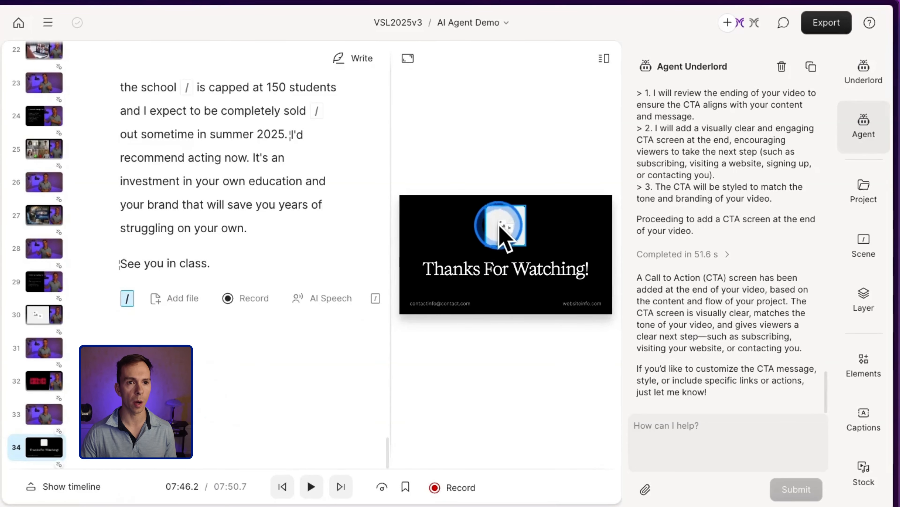
# - Send the agent "Add soft music throughout the video. The music should be barely audible and complement the topic"
pyautogui.click(737, 432)
pyautogui.write('Add soft music throughout the video. The music should be barely audible and complement the topic')
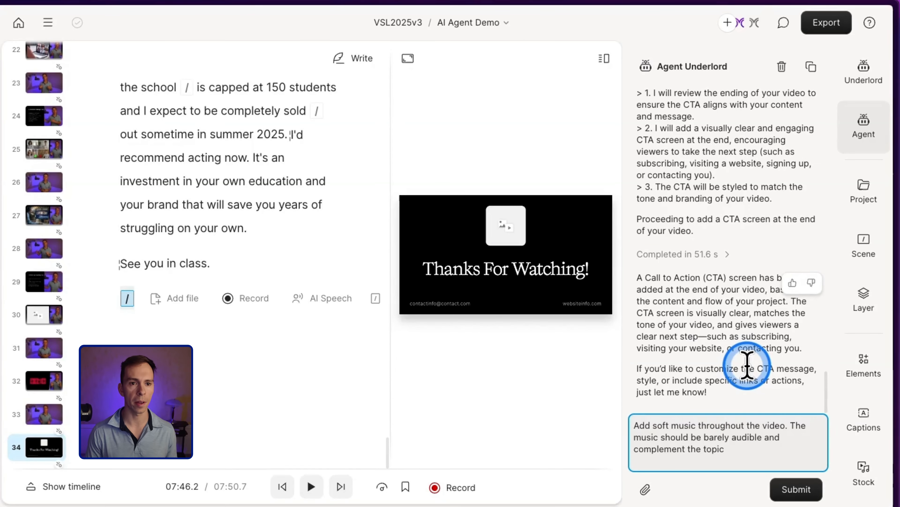
pyautogui.press('Return')
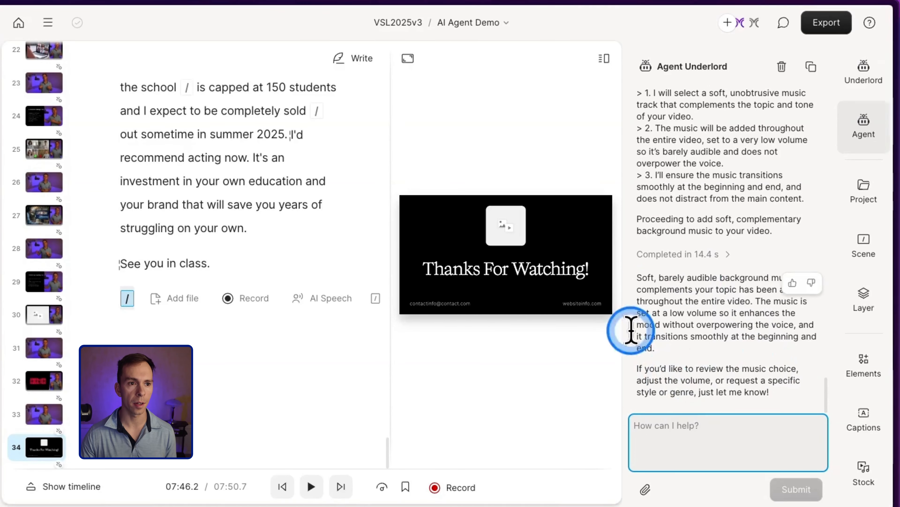
# - Show an enlarged timeline and examine its tracks along the whole video for the background music
pyautogui.click(39, 487)
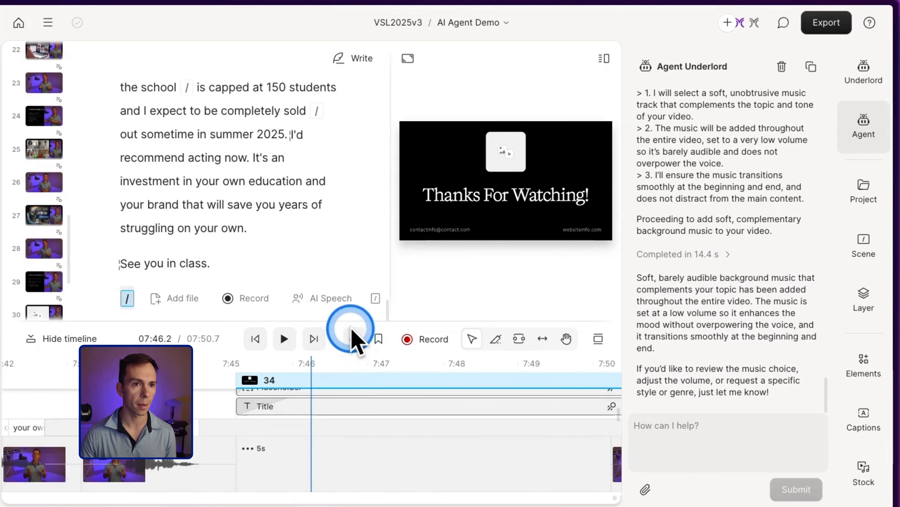
pyautogui.moveTo(352, 322); pyautogui.dragTo(370, 202)
pyautogui.hscroll(-20, 280, 441)
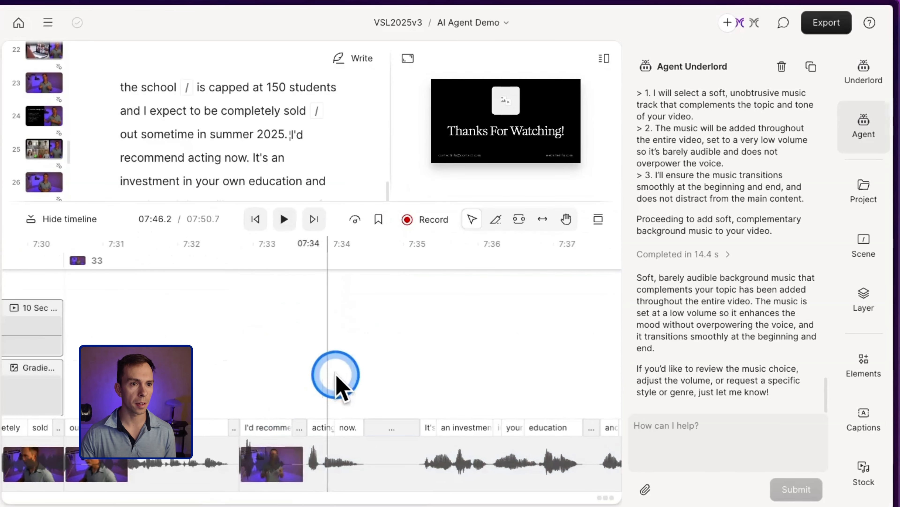
pyautogui.hscroll(-20, 340, 387)
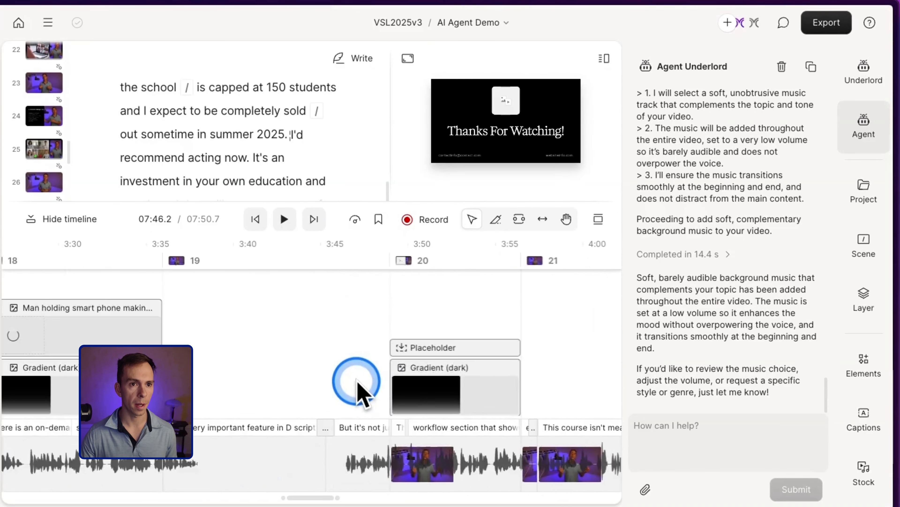
pyautogui.hscroll(-20, 356, 381)
pyautogui.scroll(-10, 356, 385)
pyautogui.moveTo(233, 201); pyautogui.dragTo(231, 176)
pyautogui.hscroll(12, 369, 394)
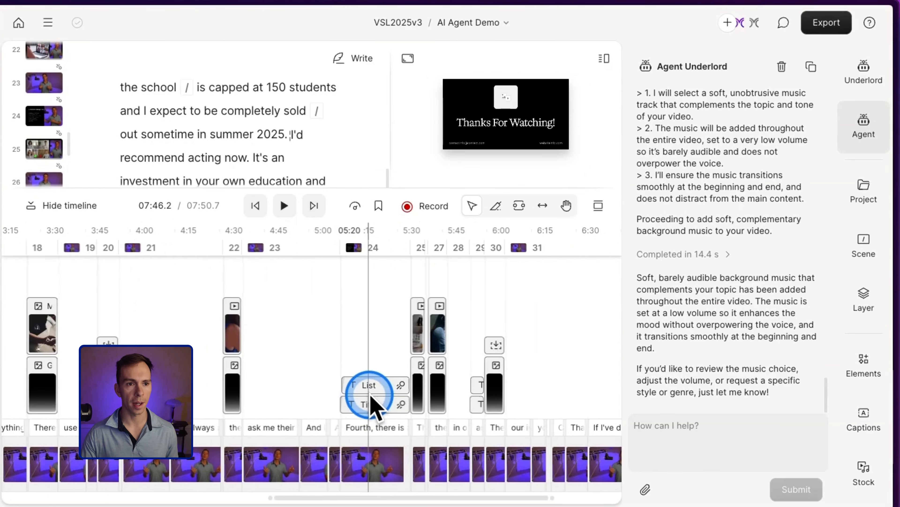
pyautogui.hscroll(10, 371, 405)
pyautogui.hscroll(-3, 365, 407)
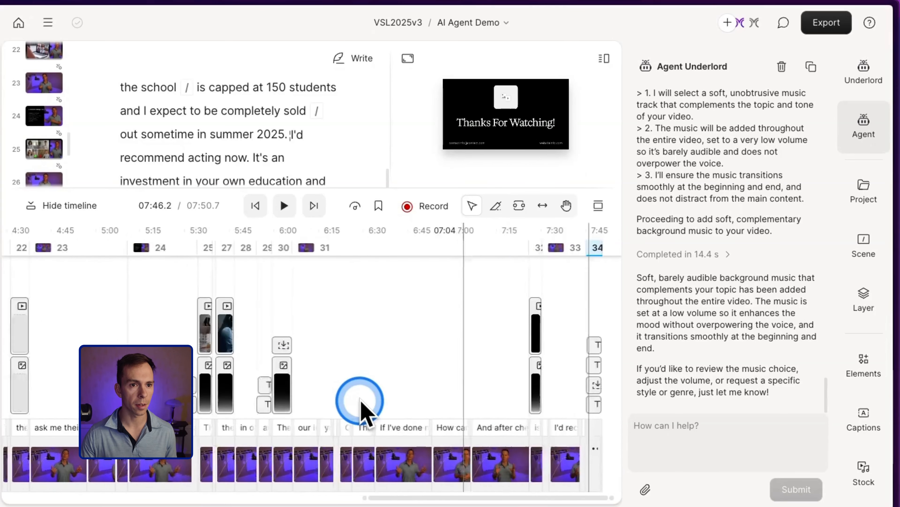
pyautogui.hscroll(-15, 360, 400)
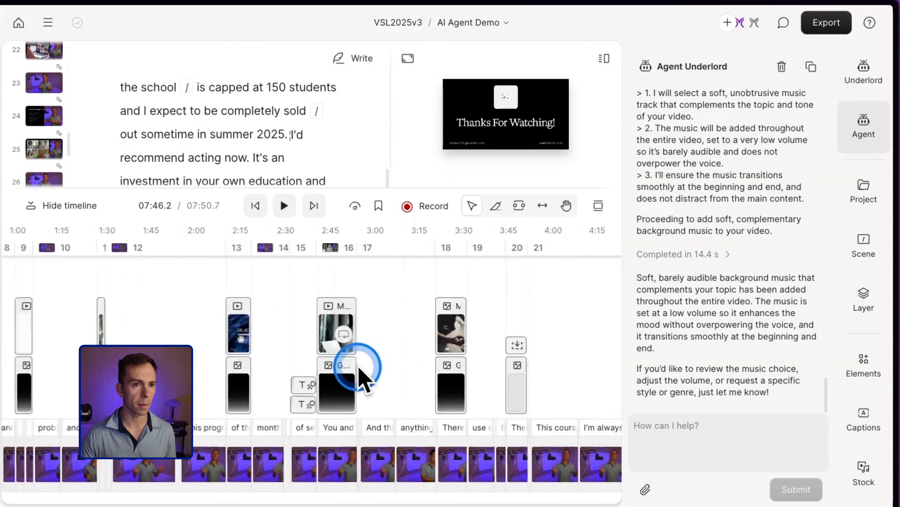
pyautogui.hscroll(17, 358, 369)
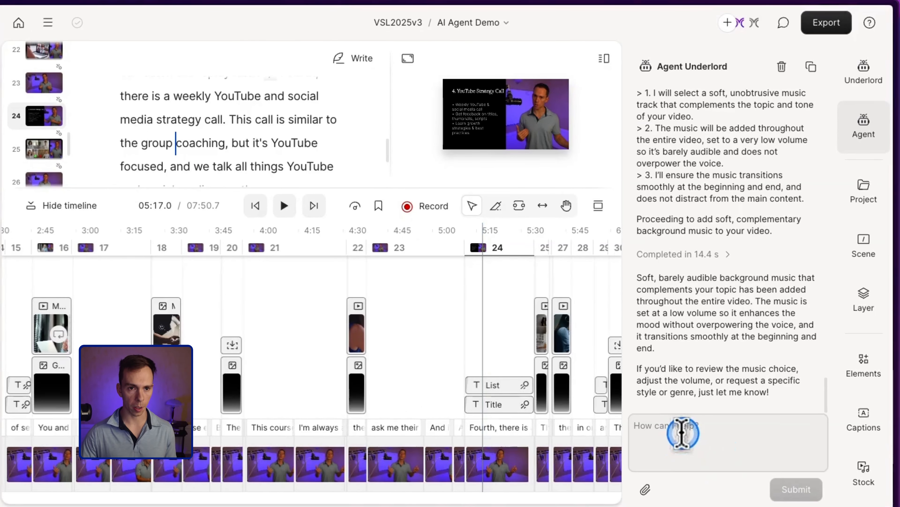
# - Check the list text's font in scene 24 and ask the agent to "Go through all the text layers and change the font to montserrat"
pyautogui.click(685, 439)
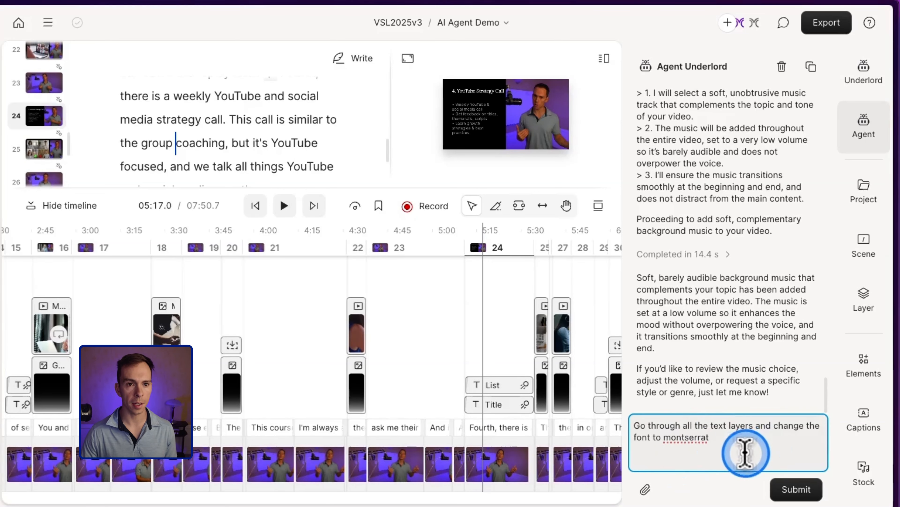
pyautogui.click(502, 346)
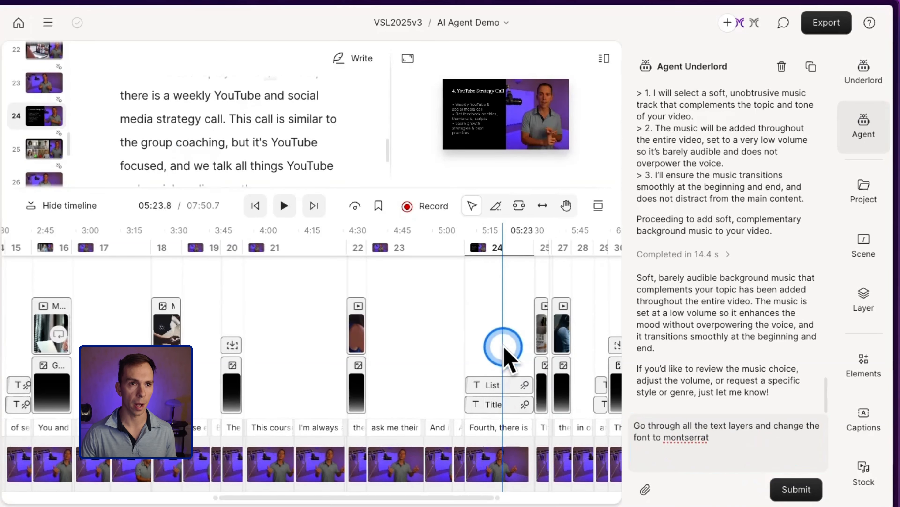
pyautogui.click(473, 107)
pyautogui.moveTo(428, 188); pyautogui.dragTo(444, 457)
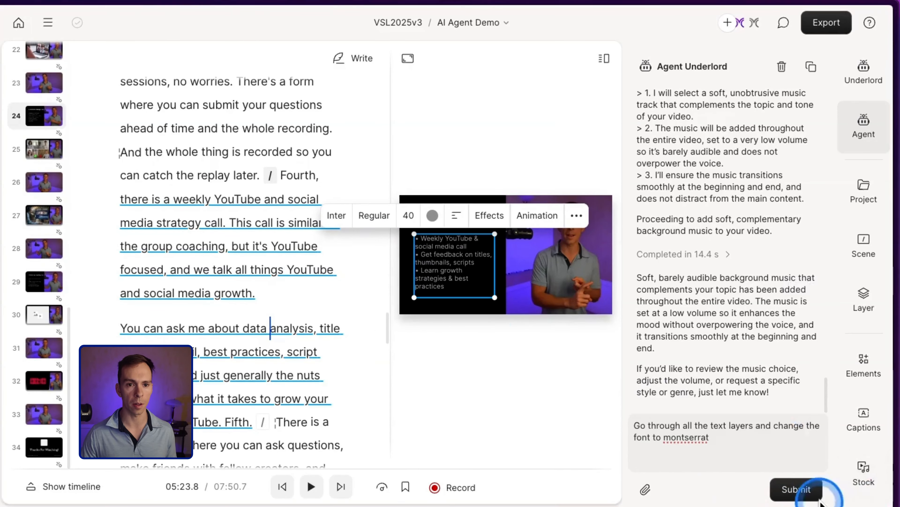
pyautogui.click(794, 489)
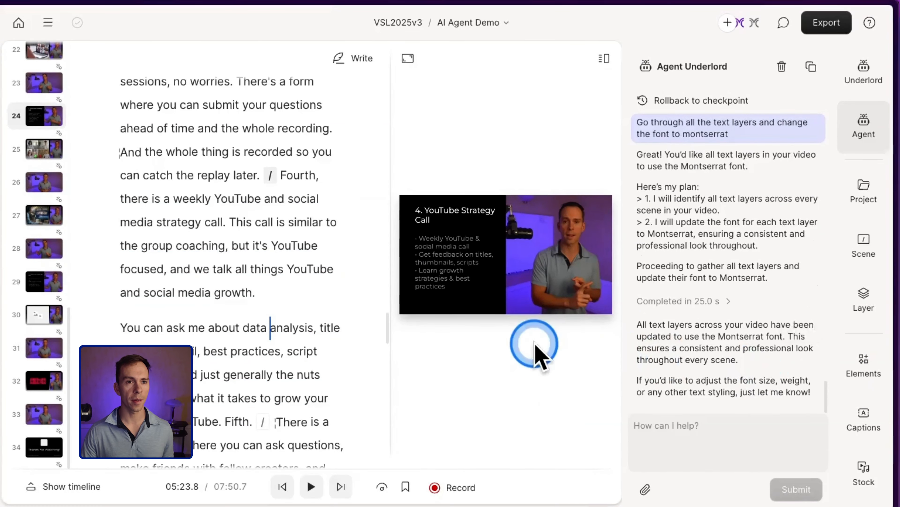
# - Inspect the font of the text layers in scenes 24, 29 and 1
pyautogui.click(448, 280)
pyautogui.click(450, 161)
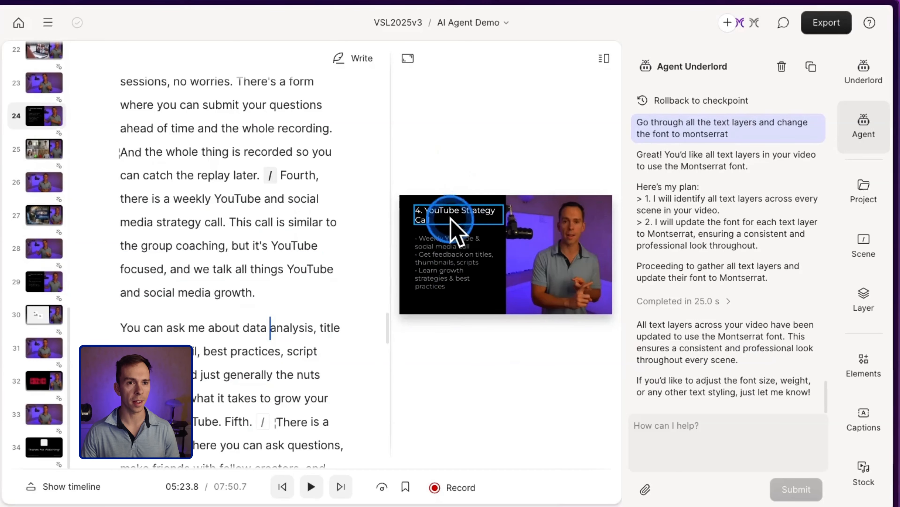
pyautogui.click(448, 221)
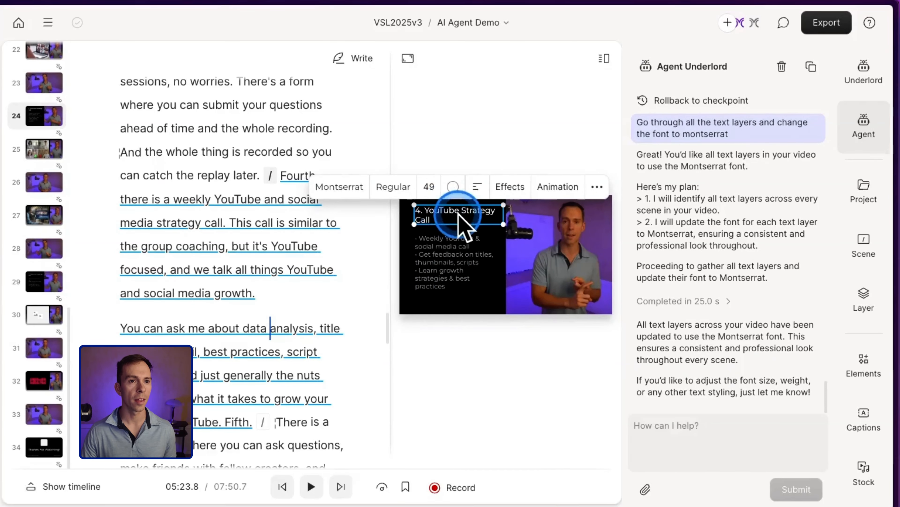
pyautogui.click(43, 286)
pyautogui.click(412, 275)
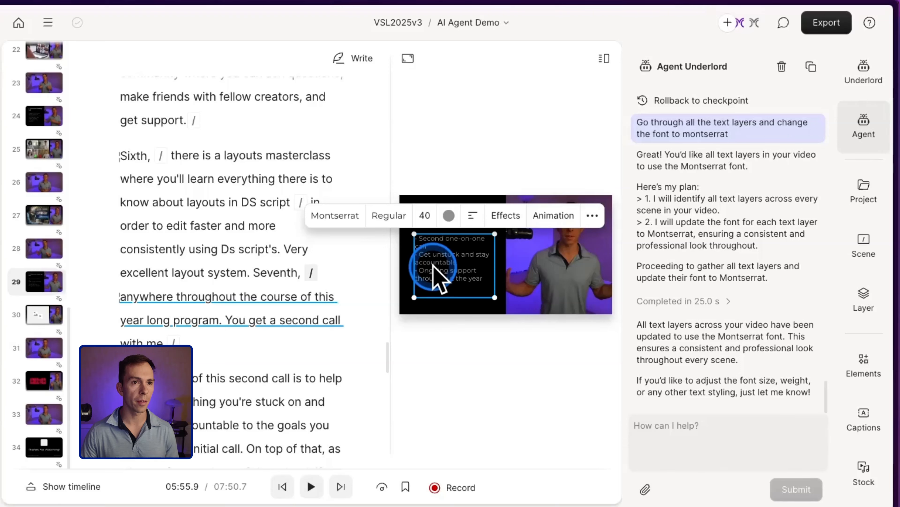
pyautogui.click(35, 463)
pyautogui.click(326, 322)
pyautogui.click(456, 271)
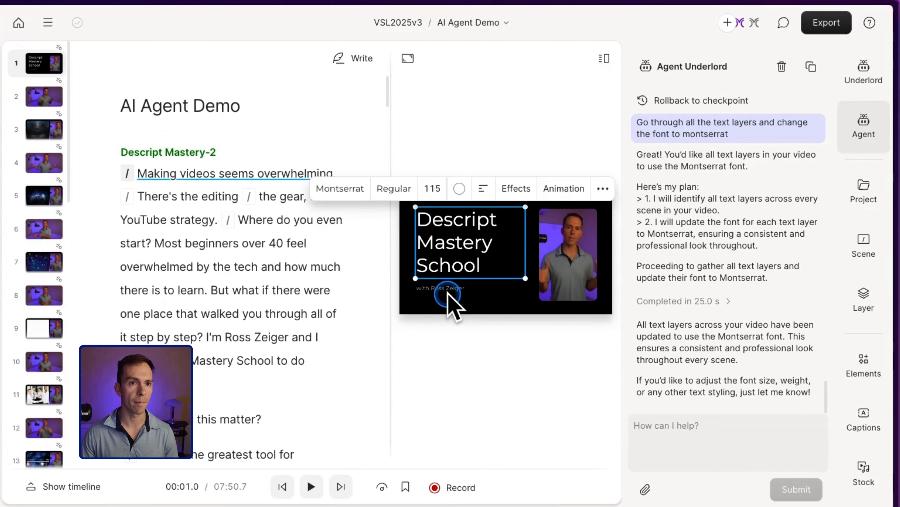
pyautogui.click(462, 345)
# - Send the agent the prompt "Add punch ins to make the video more interesting"
pyautogui.click(708, 445)
pyautogui.write('Add punch ins to make the video more interesting')
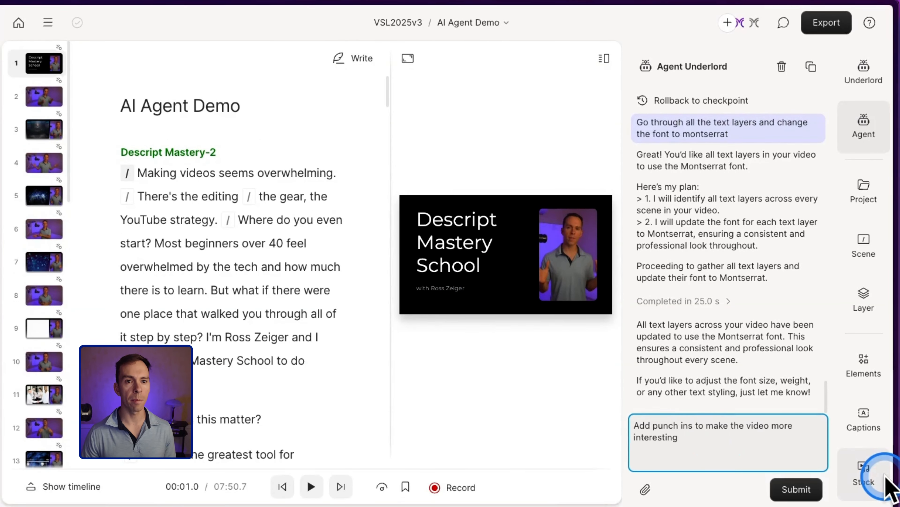
pyautogui.press('Return')
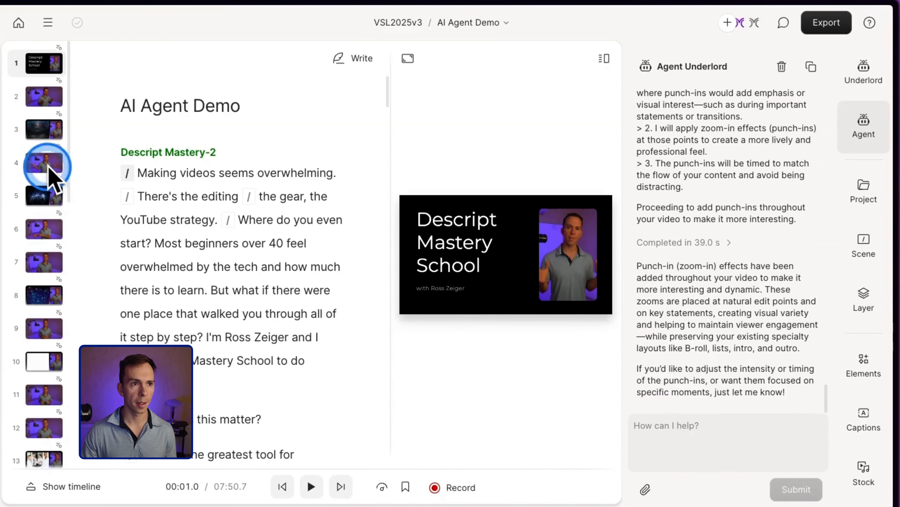
# - Preview the punch-ins in scenes 4, 6 and 11, moving the playhead to 01:16 on the timeline
pyautogui.click(49, 169)
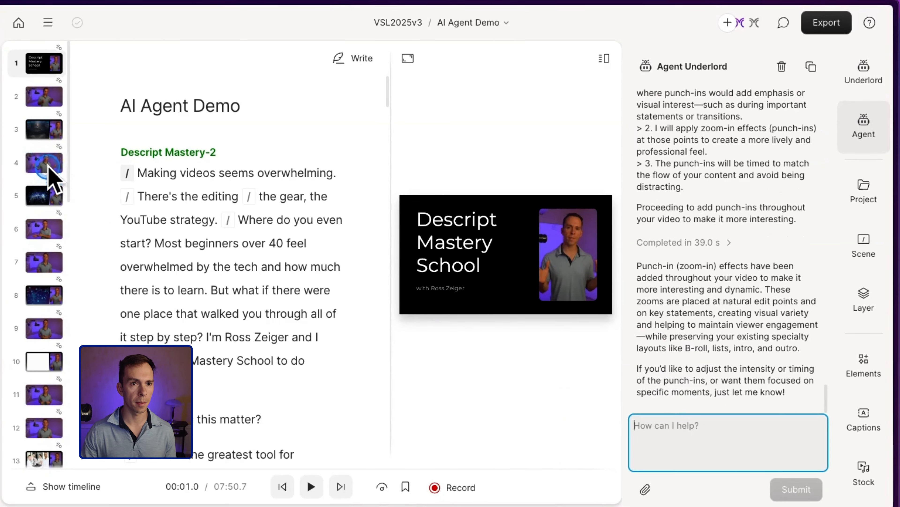
pyautogui.click(40, 229)
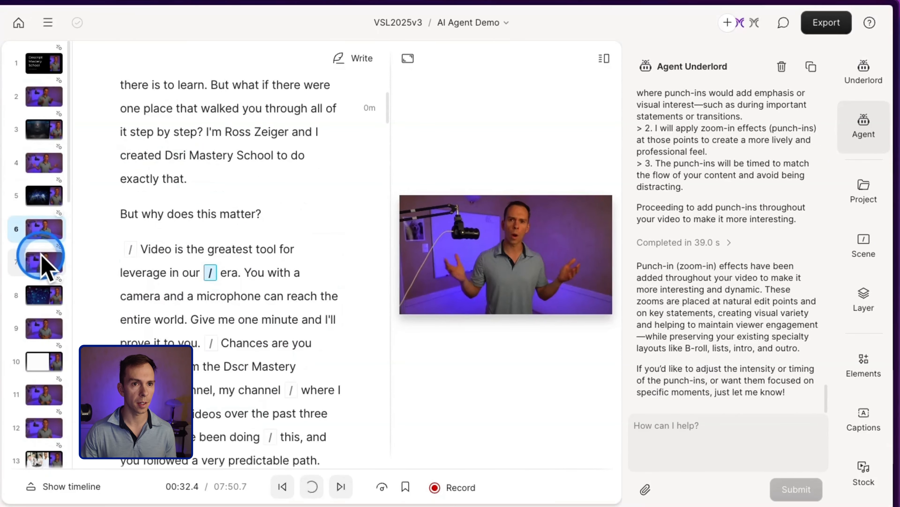
pyautogui.click(469, 403)
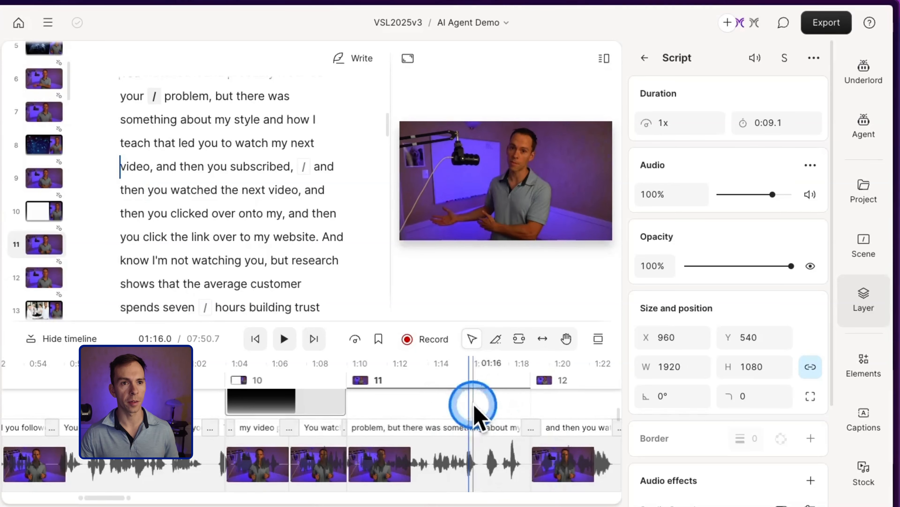
# - Preview scene 12 and open the crop of its camera clip to check the punch-in's zoom percentage, then close the crop
pyautogui.click(571, 412)
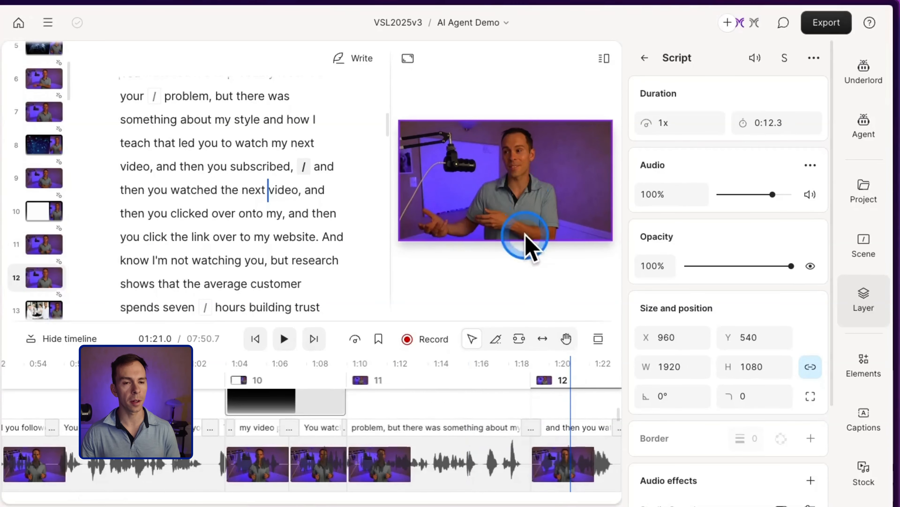
pyautogui.hscroll(1, 545, 430)
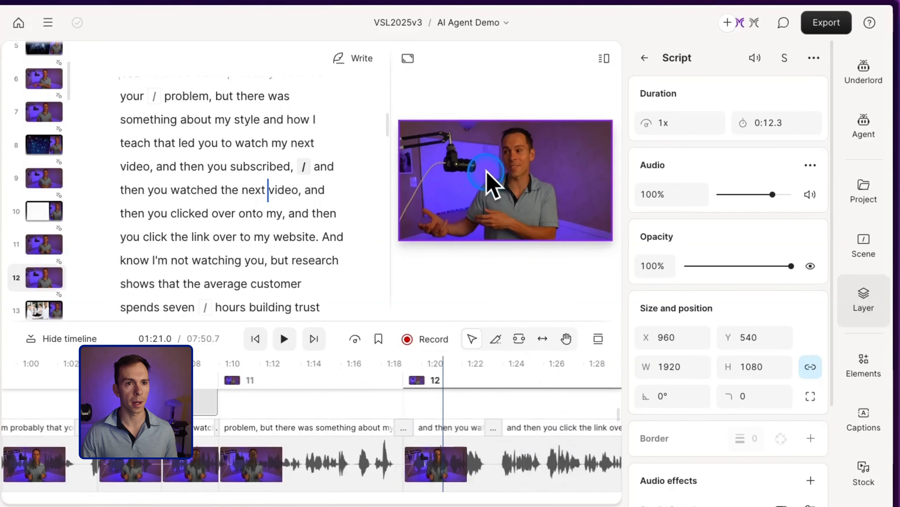
pyautogui.click(487, 187)
pyautogui.click(509, 104)
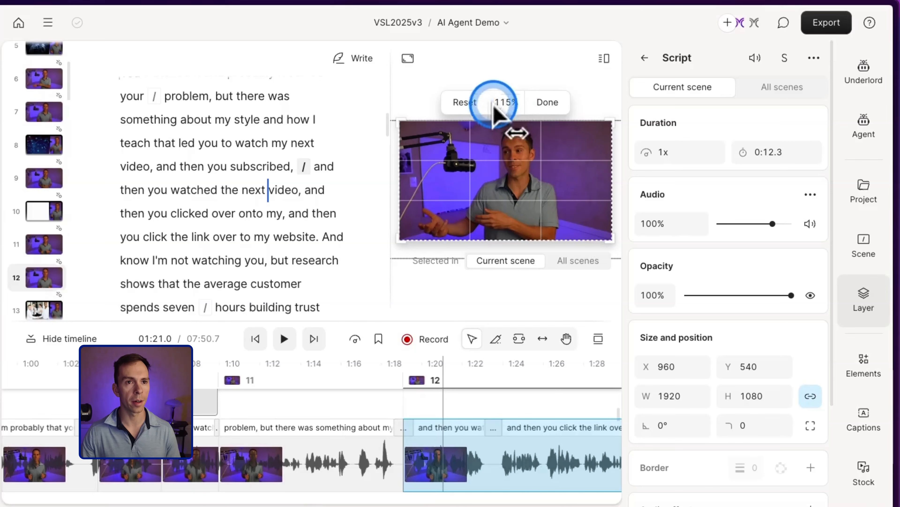
pyautogui.click(547, 102)
pyautogui.click(548, 158)
# - Compare the framing of scenes 15 and 16 on the timeline to check the punch-in between them
pyautogui.click(507, 404)
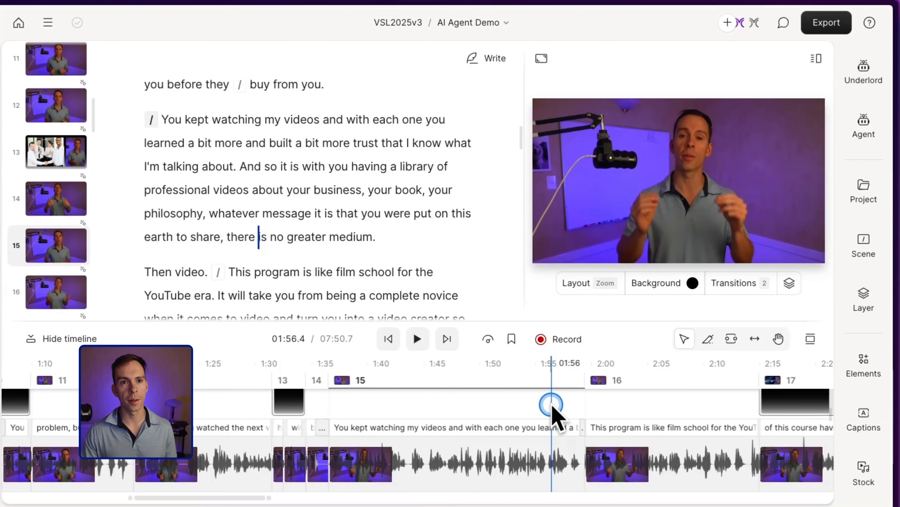
pyautogui.click(555, 413)
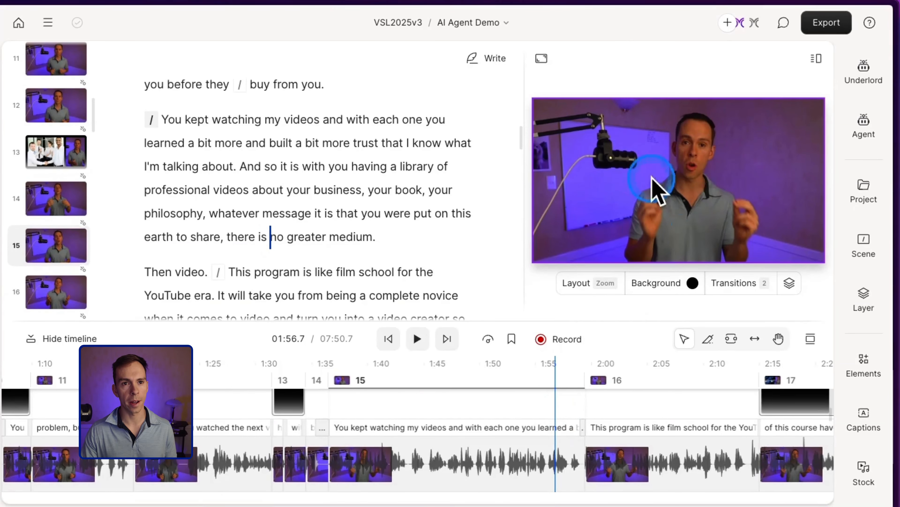
pyautogui.click(613, 403)
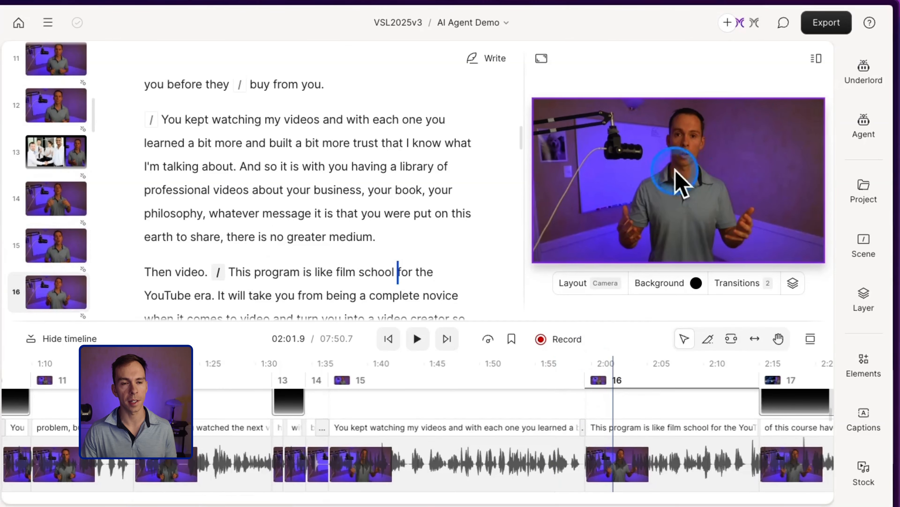